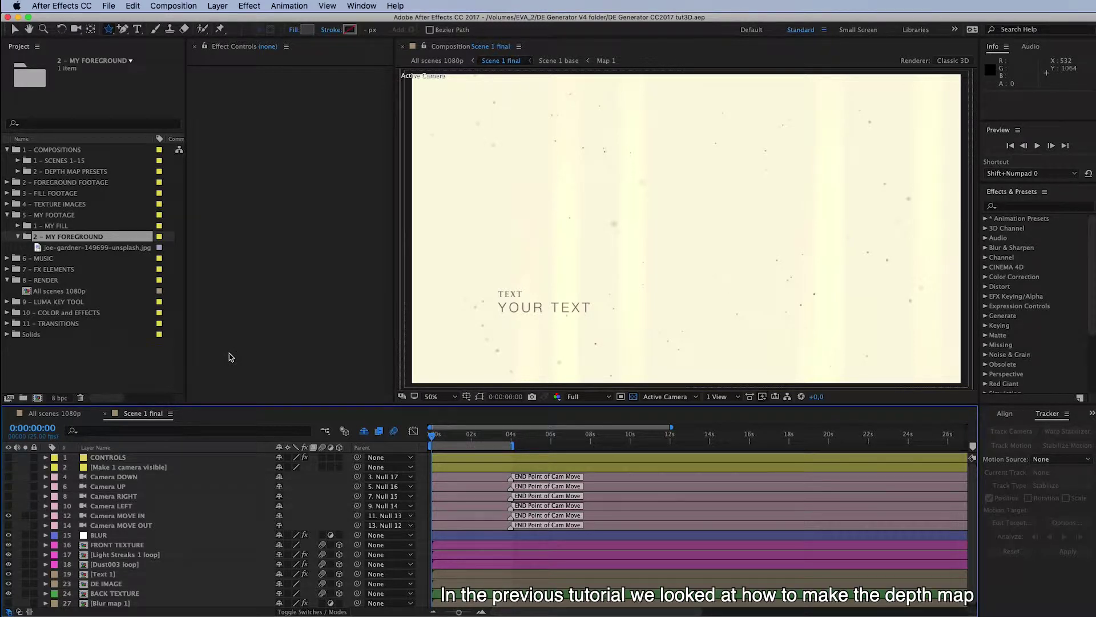
Expand 7 - FX ELEMENTS and twirl open its Displacement maps folder to reveal Map 12.png
click(96, 251)
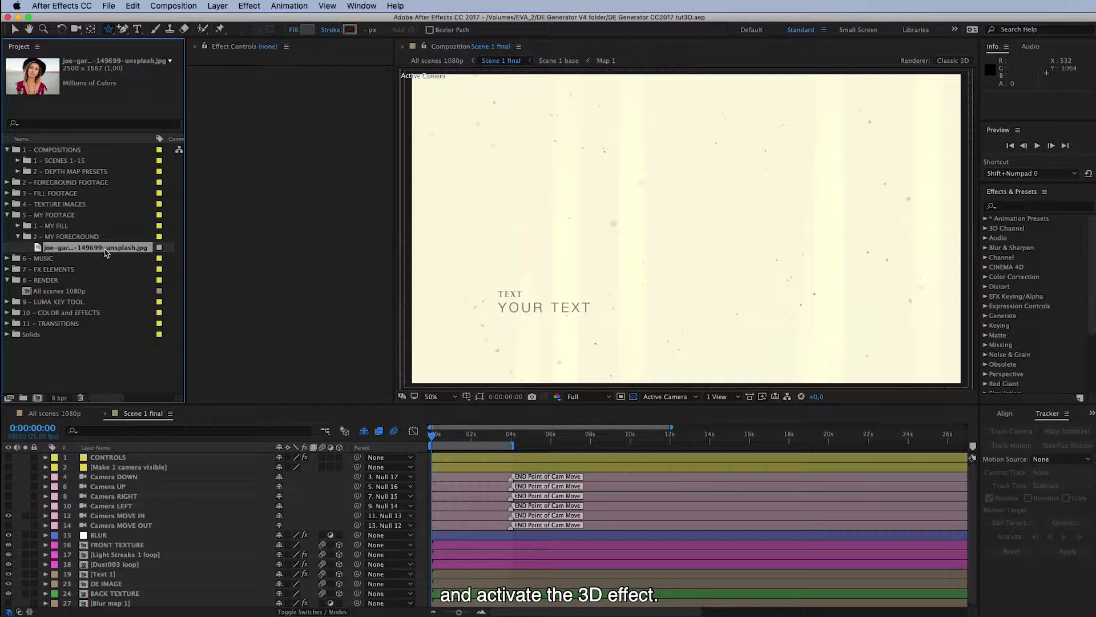
click(67, 268)
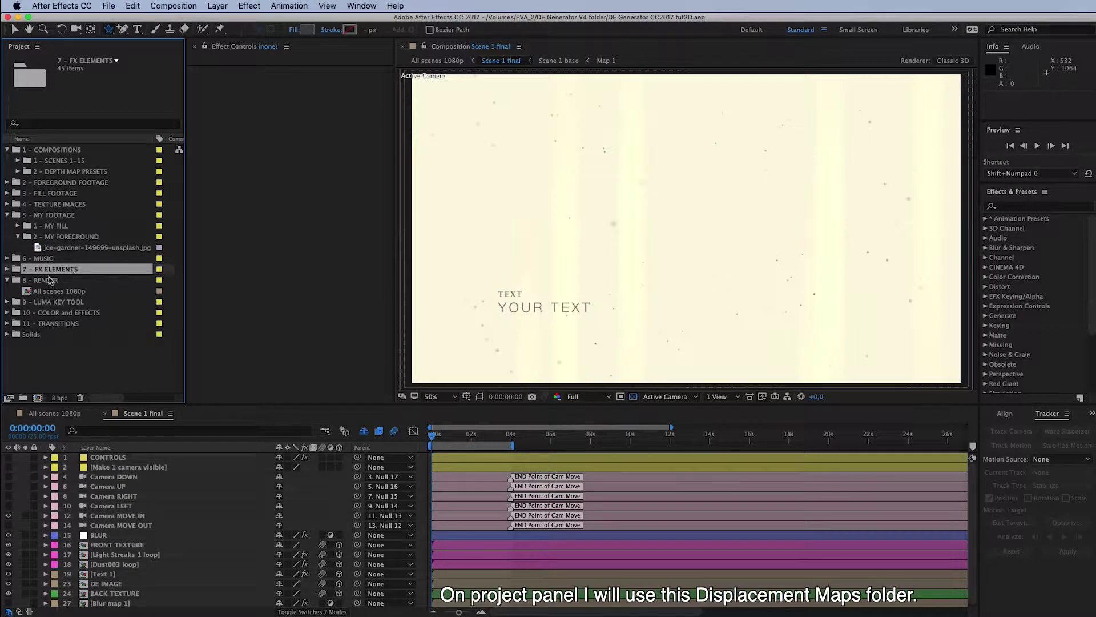
click(8, 270)
click(35, 293)
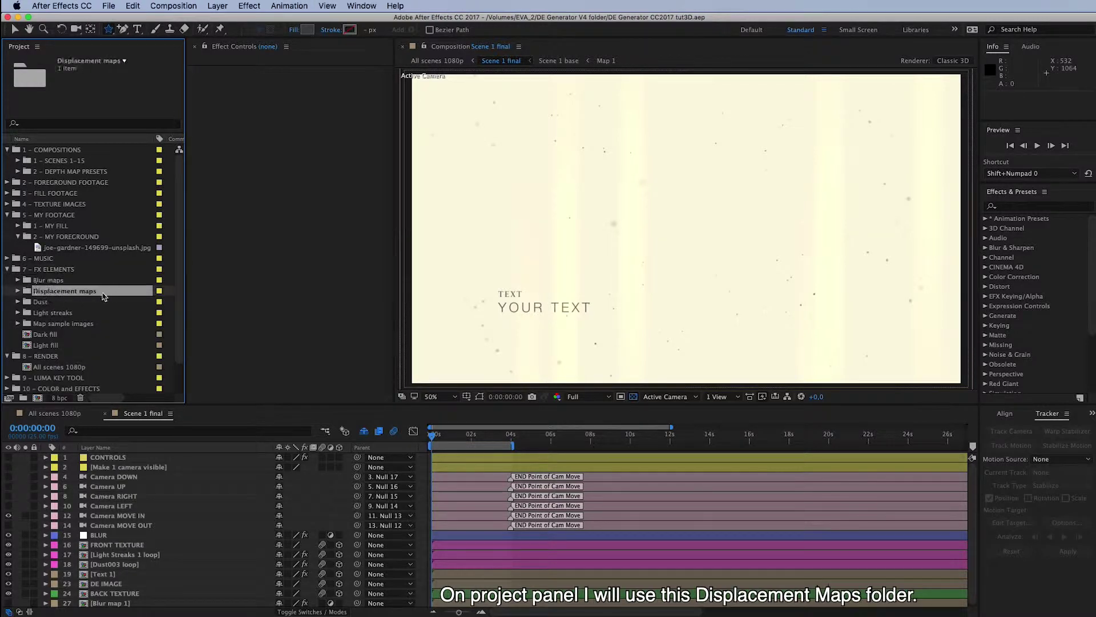
click(17, 290)
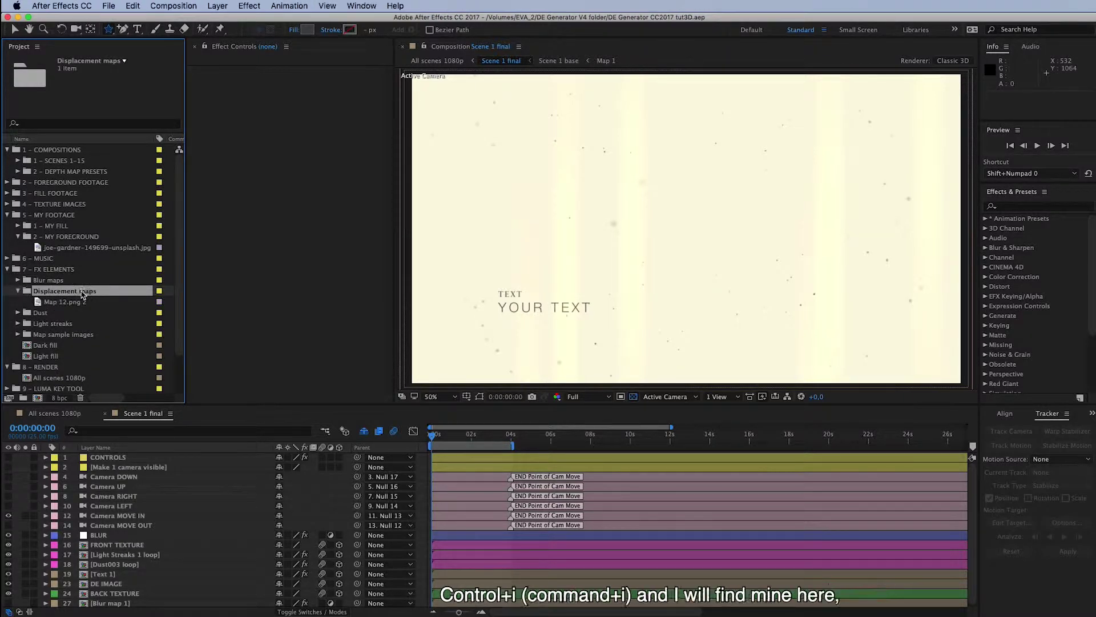
Import the Scene 1 Map_00000.png depth map with Cmd+I, placing it beside Map 12.png
key(super+i)
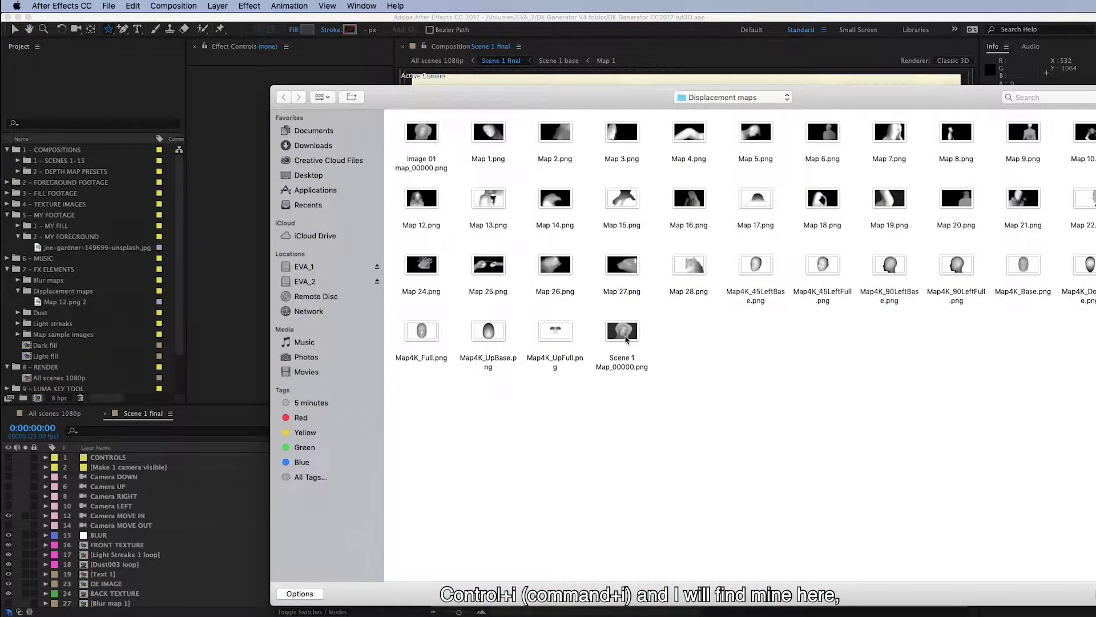
click(624, 334)
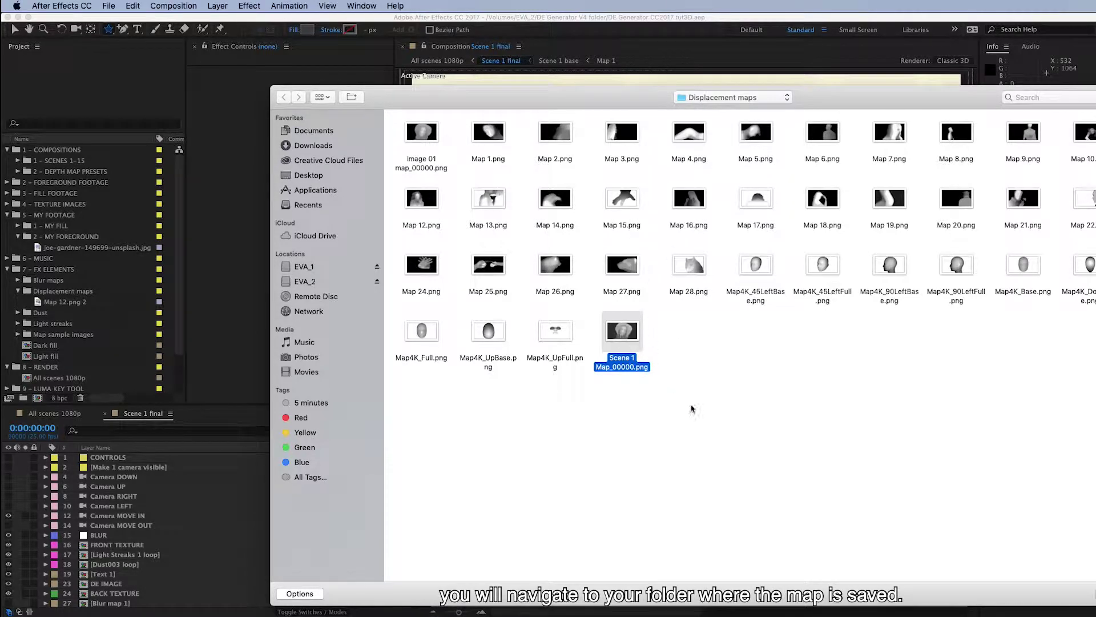
drag(924, 89, 790, 44)
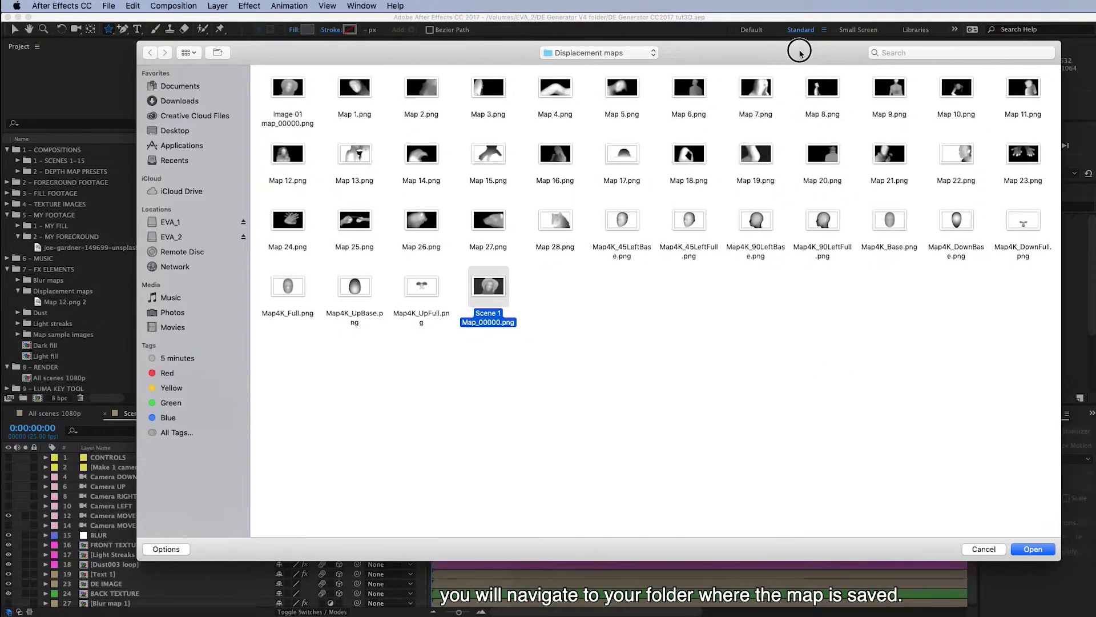
click(1033, 549)
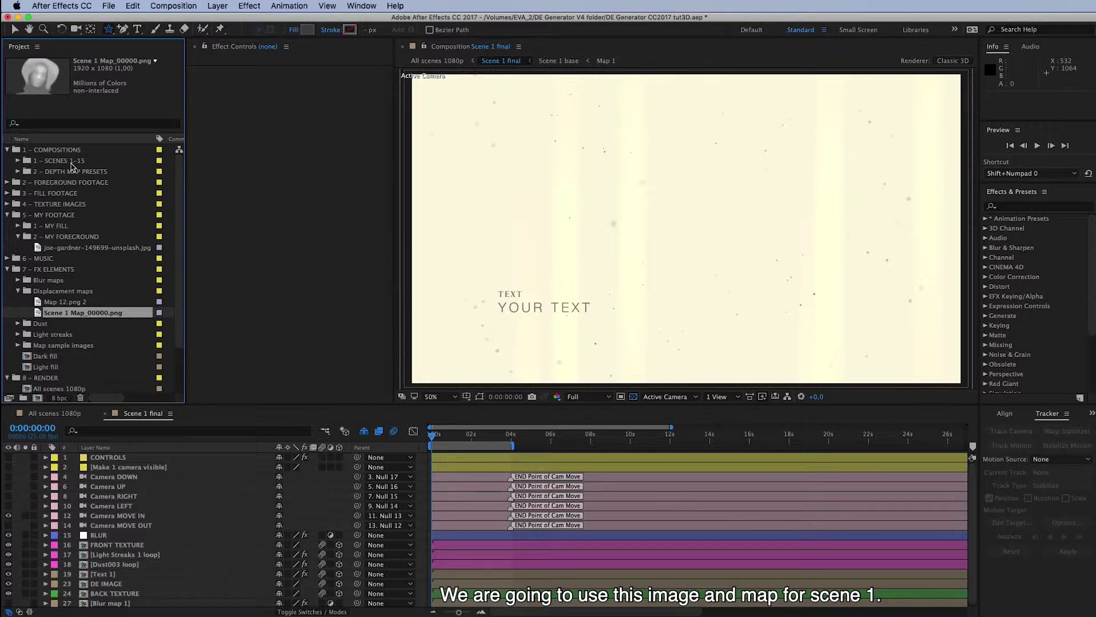
Expand 1 - SCENES 1-15 > SCENE 1 > Placeholders 1 and open the Map 1 composition
click(57, 161)
click(19, 162)
click(60, 172)
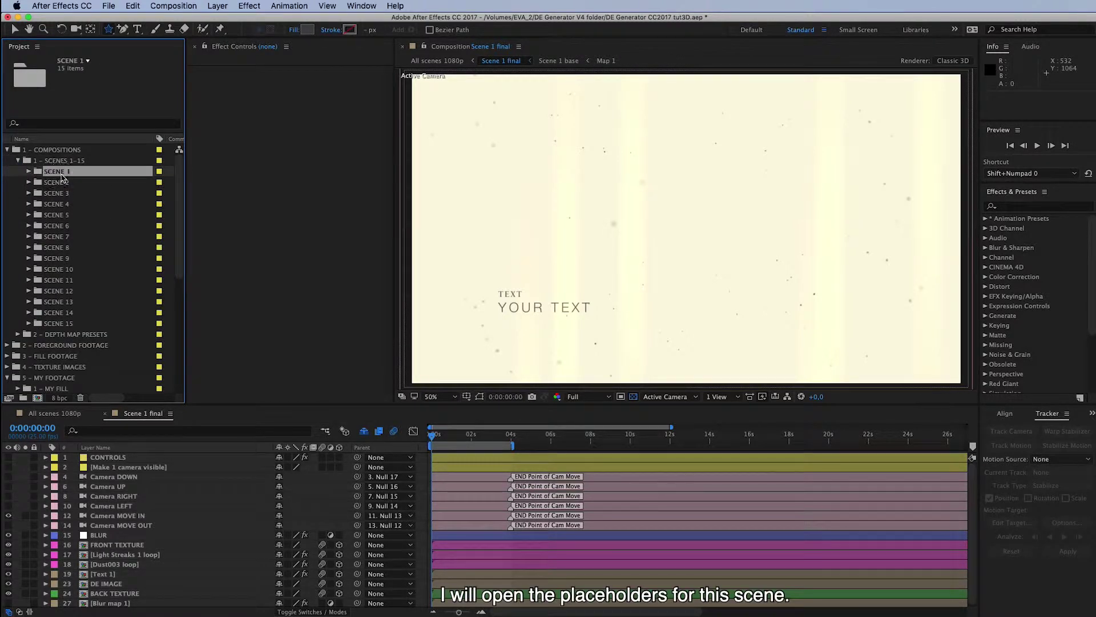
click(28, 171)
click(52, 193)
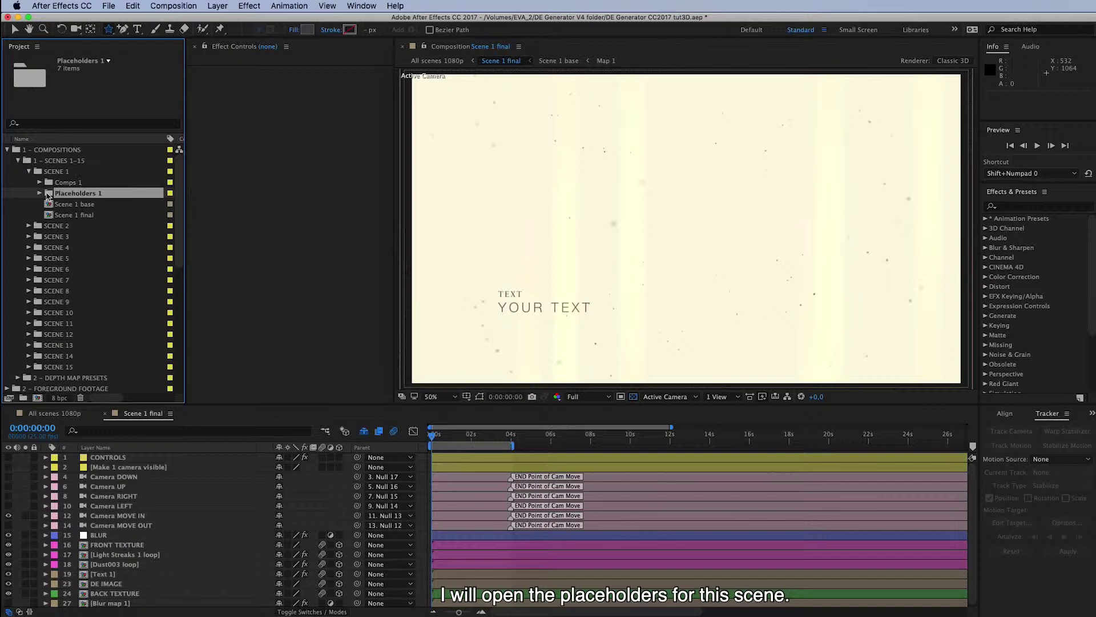
click(39, 193)
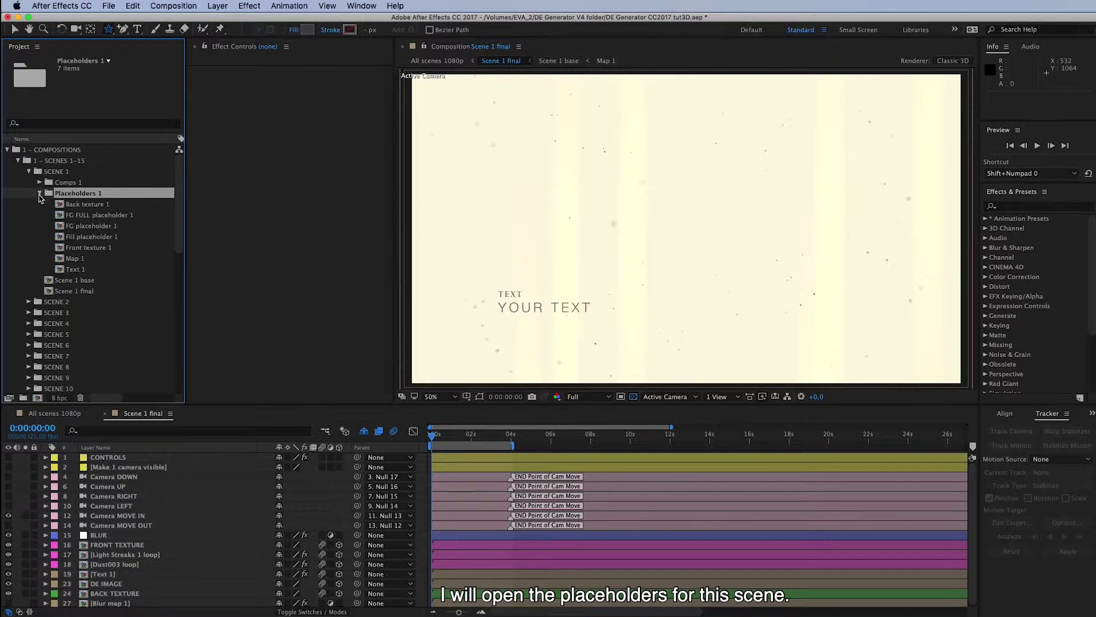
click(78, 260)
double_click(90, 264)
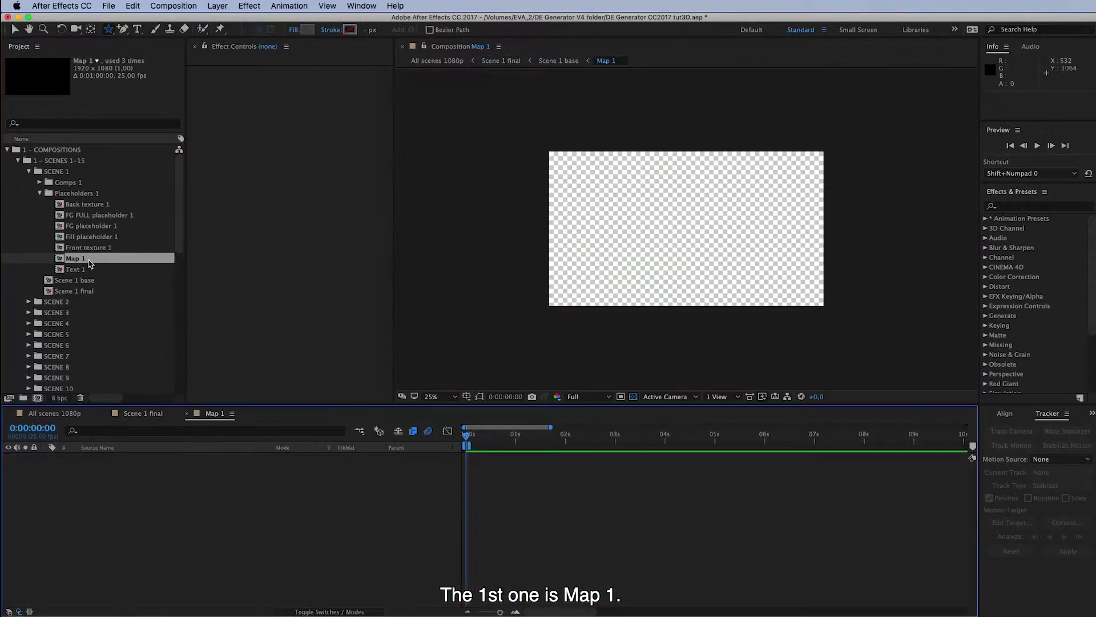
Add Scene 1 Map_00000.png as the only layer in the Map 1 timeline
scroll(104, 364, down, 5)
scroll(104, 364, down, 5)
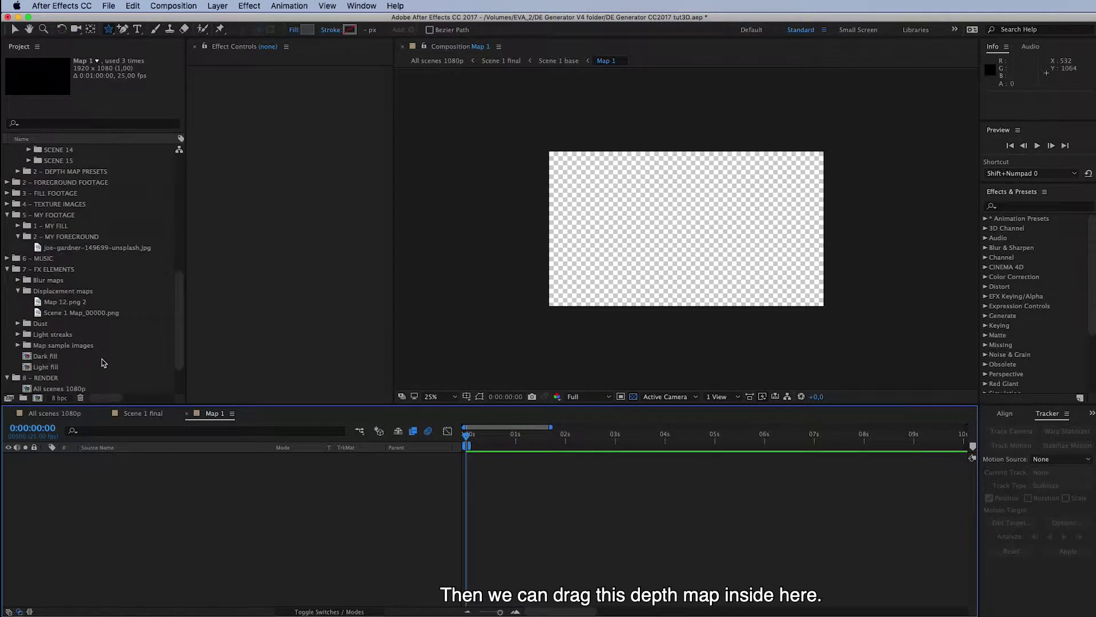
click(69, 313)
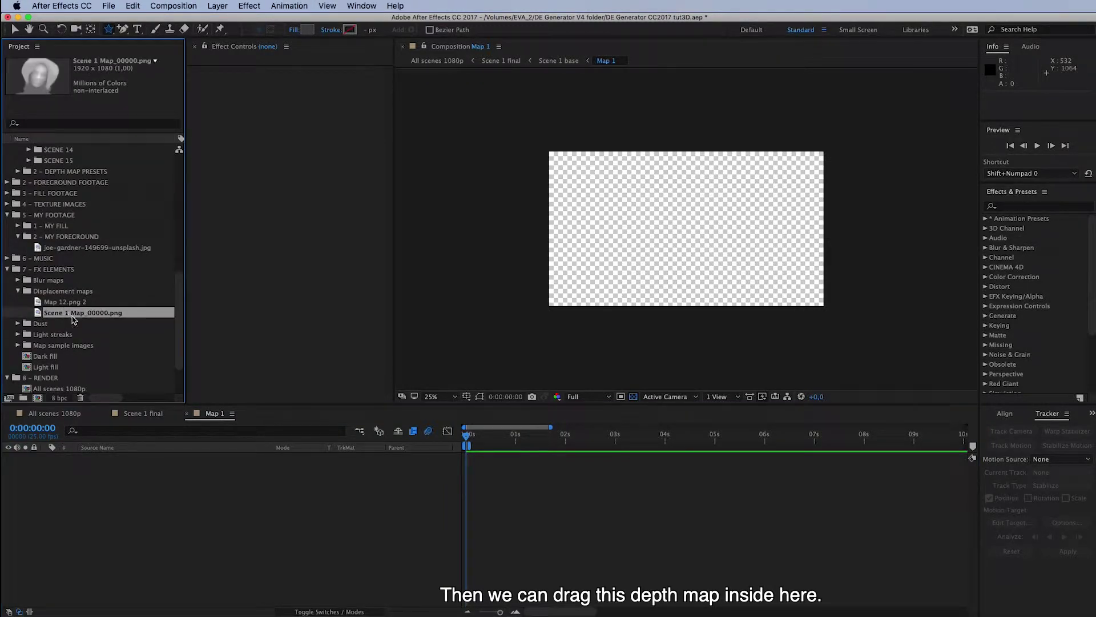
drag(73, 320, 203, 511)
scroll(99, 268, up, 10)
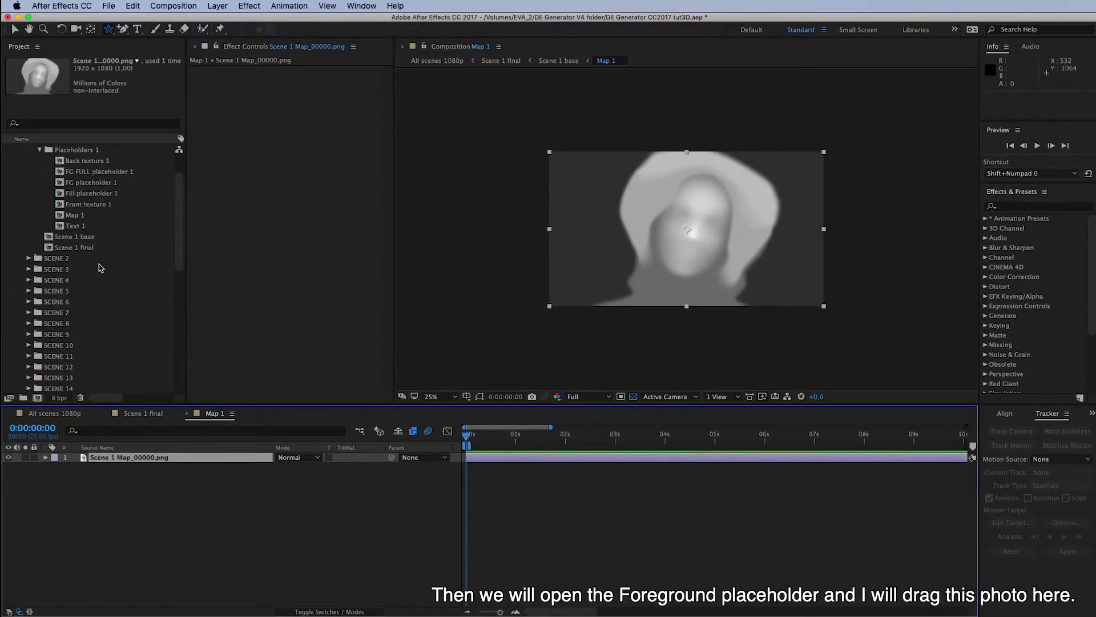
scroll(100, 267, up, 2)
click(85, 226)
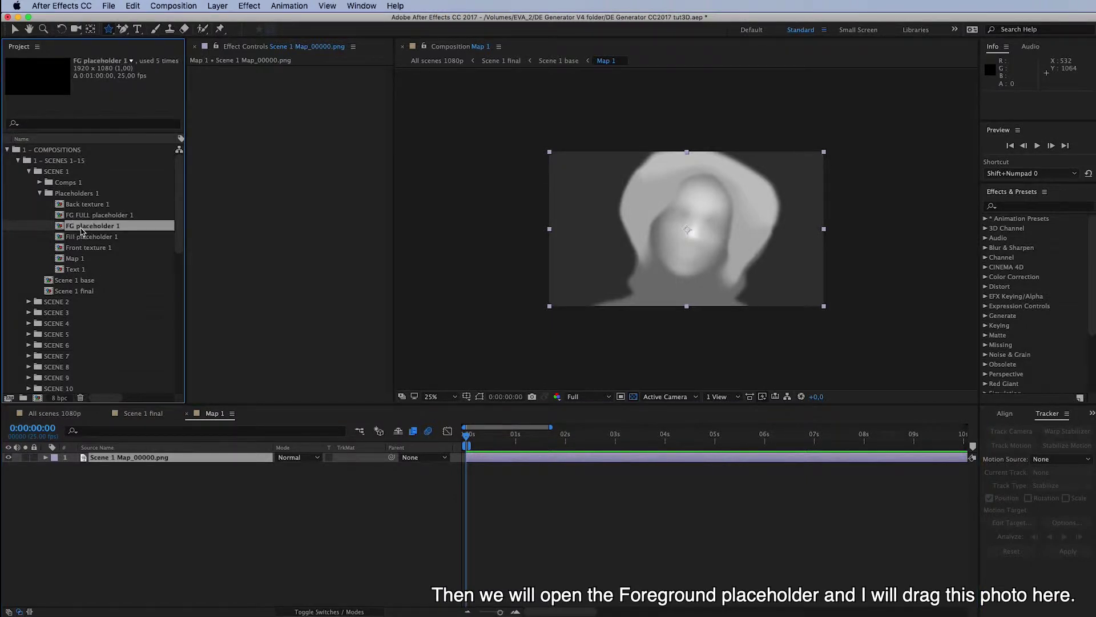
Open FG placeholder 1 and add the portrait photo to its timeline
double_click(82, 229)
scroll(75, 342, down, 6)
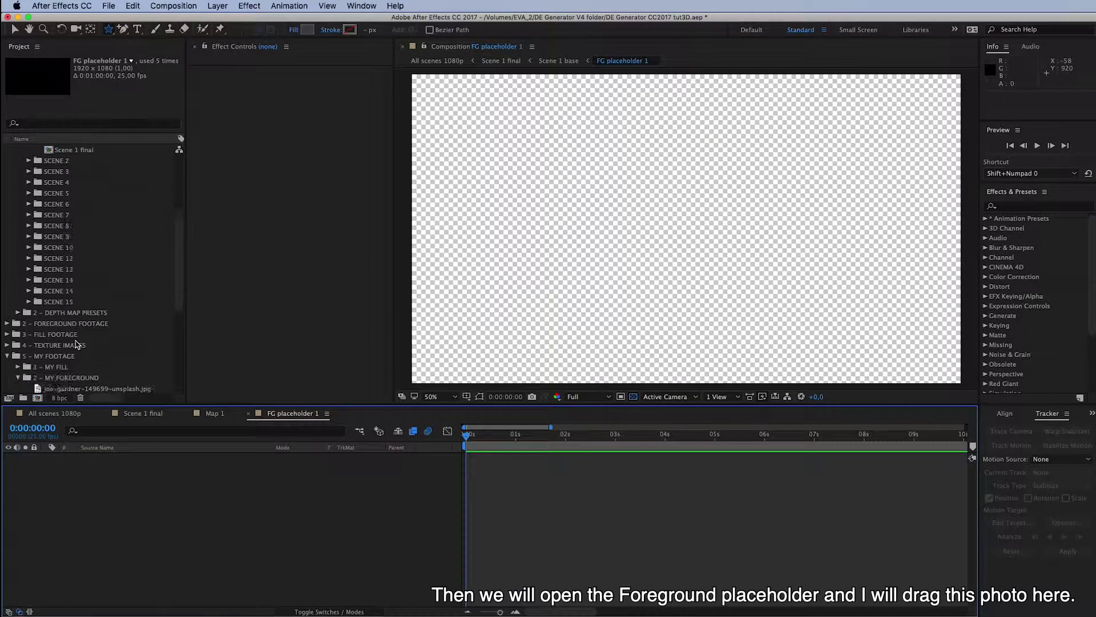
scroll(76, 344, down, 3)
click(71, 336)
drag(65, 337, 234, 454)
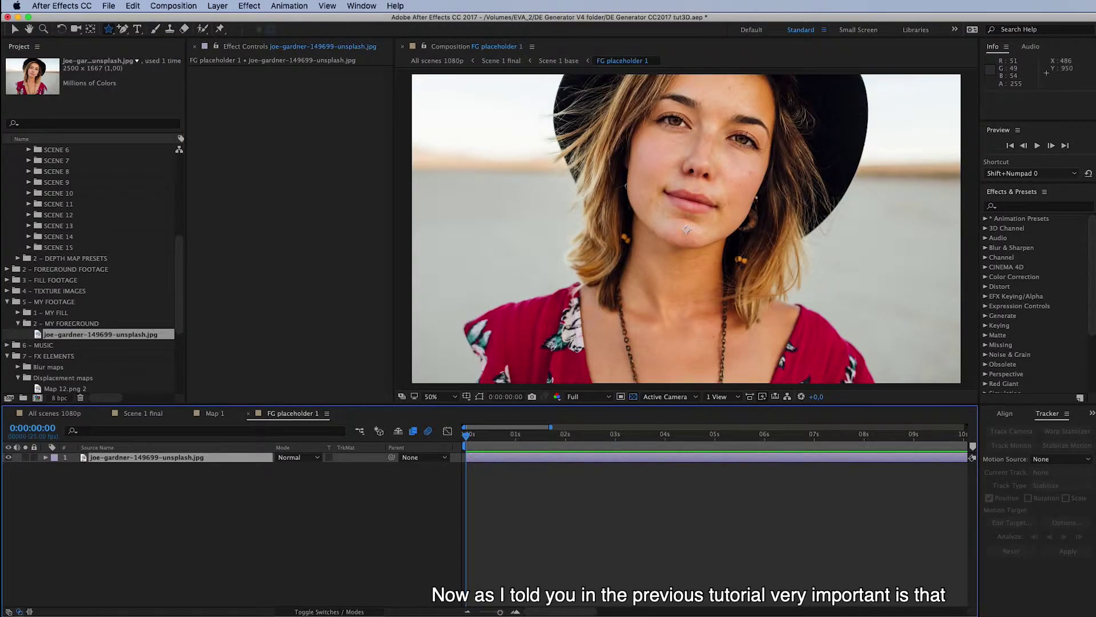
key(comma)
key(comma)
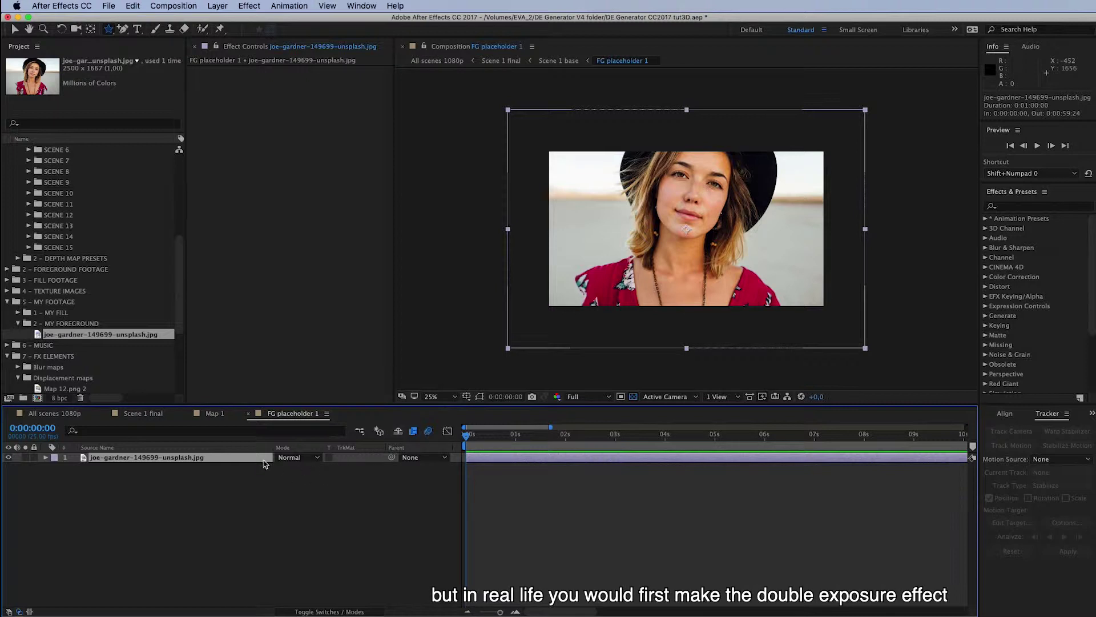
scroll(140, 317, up, 6)
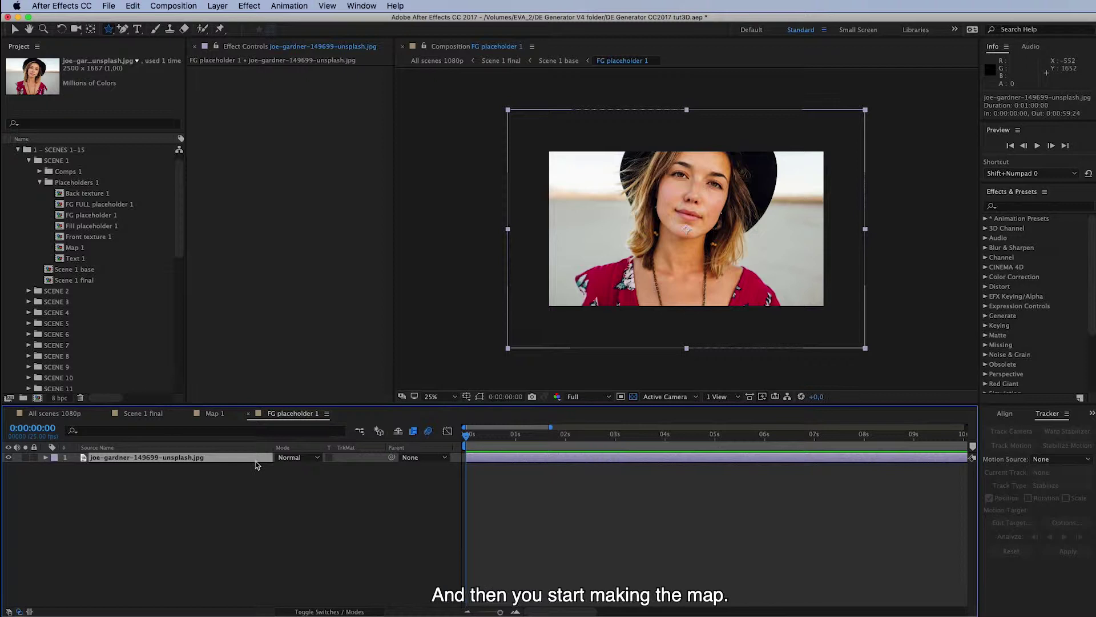
Lower the portrait photo to position 960, 800
key(p)
click(306, 467)
text(800)
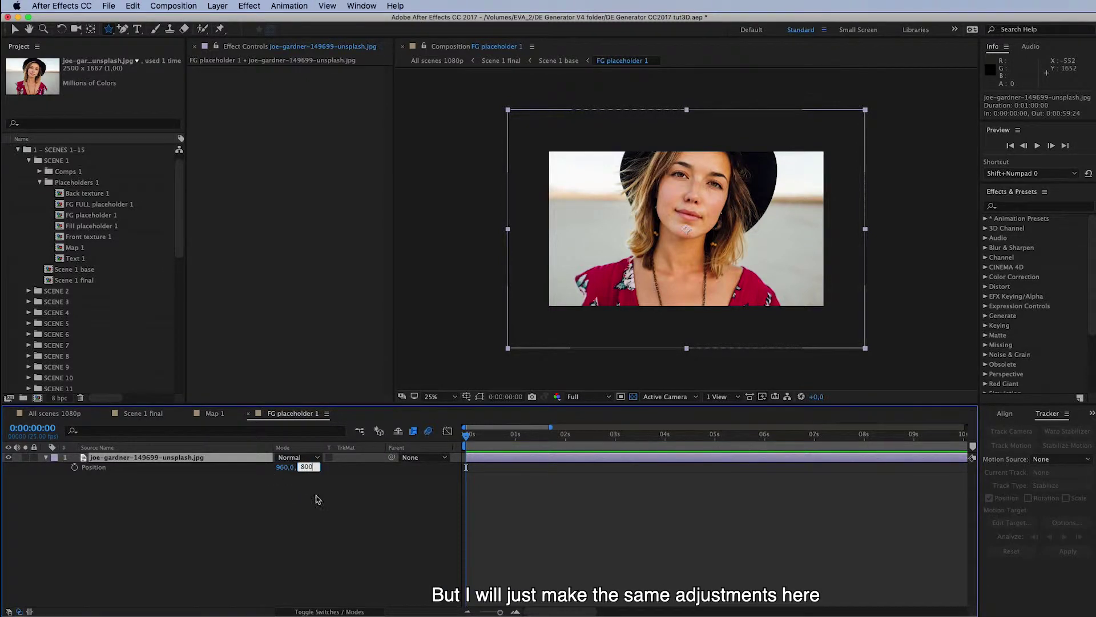
key(Return)
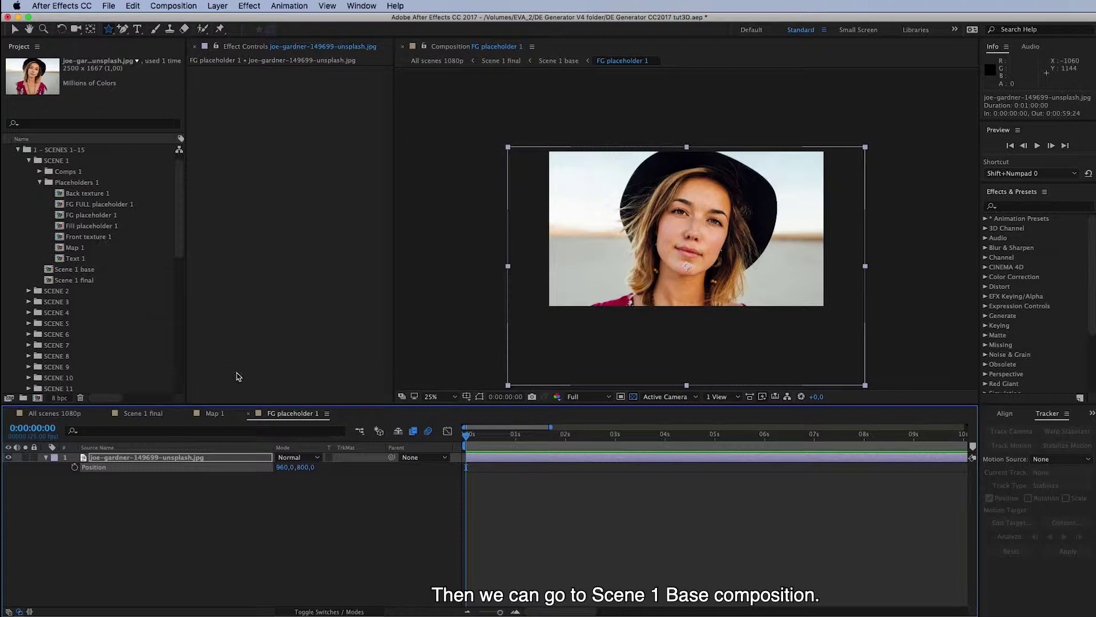
Open Scene 1 base and show the CONTROLS layer's 3D EFFECT and Depth of Field settings
double_click(68, 273)
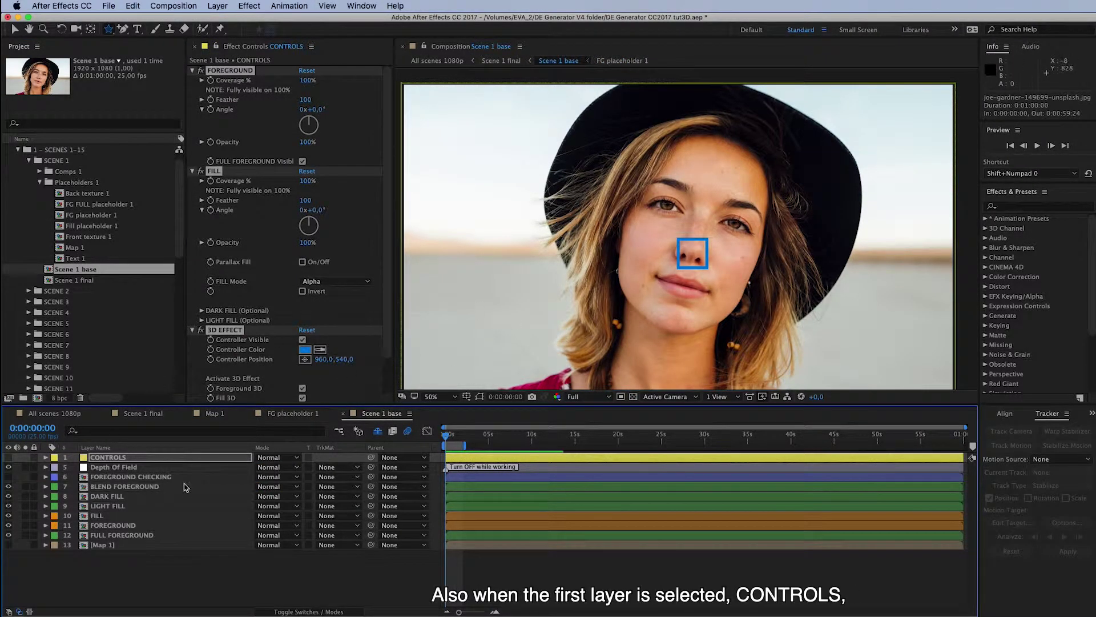
click(180, 459)
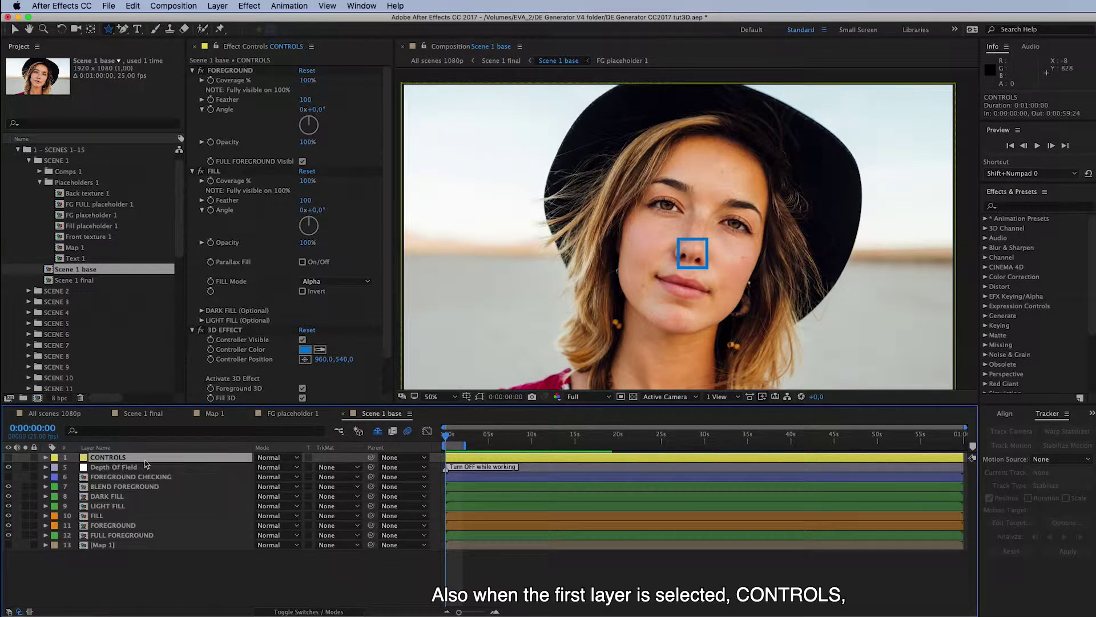
scroll(383, 345, down, 3)
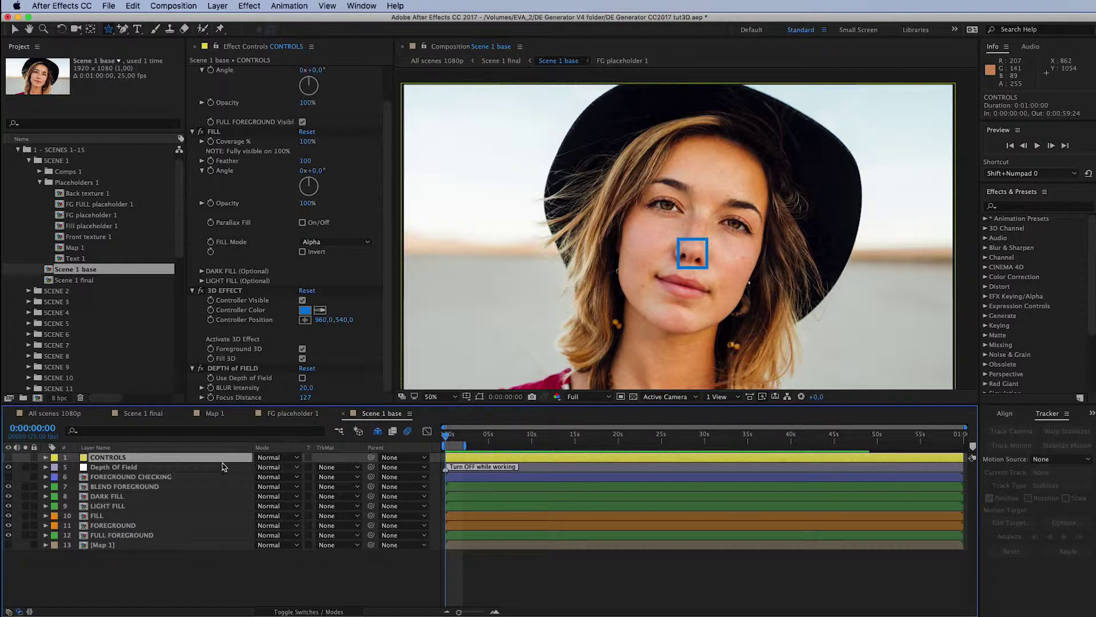
click(224, 290)
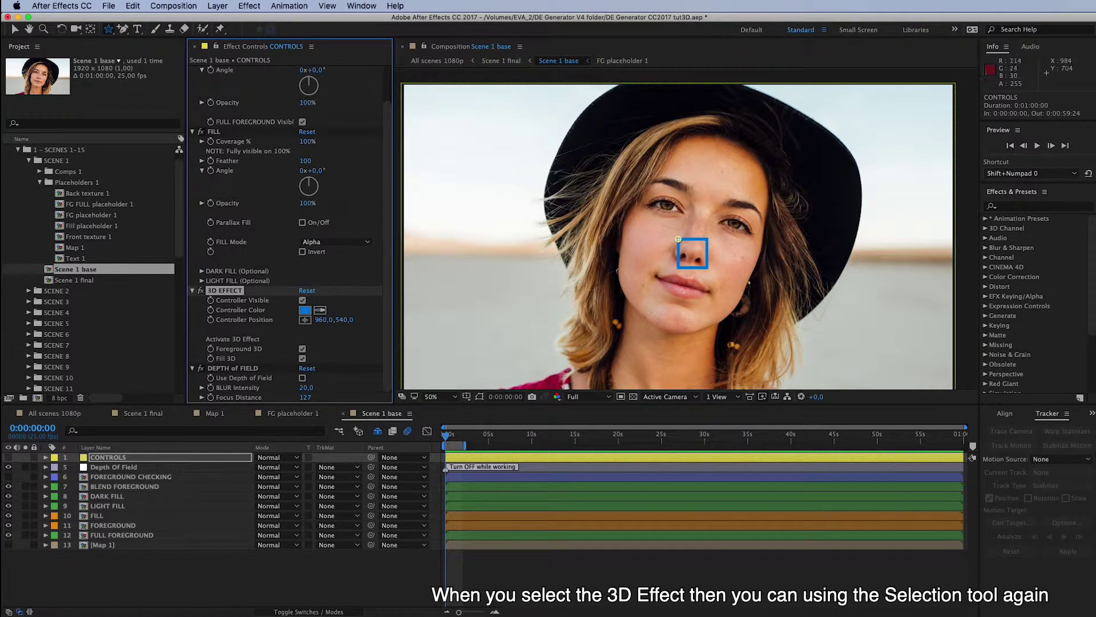
Position the 3D controller box on her cheek in the viewer
key(v)
drag(679, 241, 671, 231)
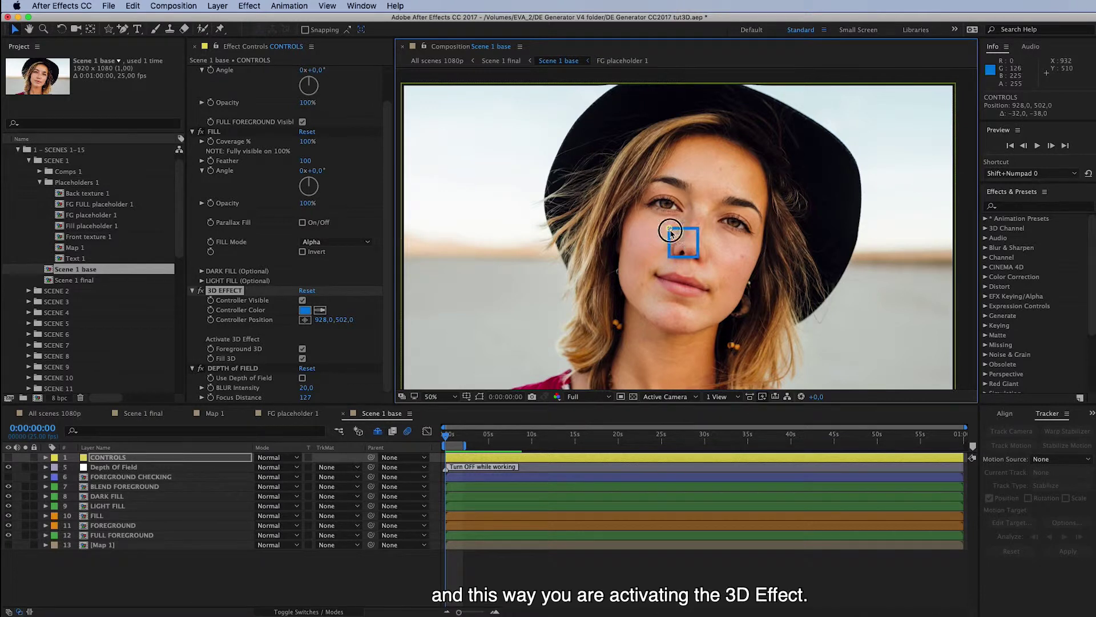
drag(669, 232, 671, 226)
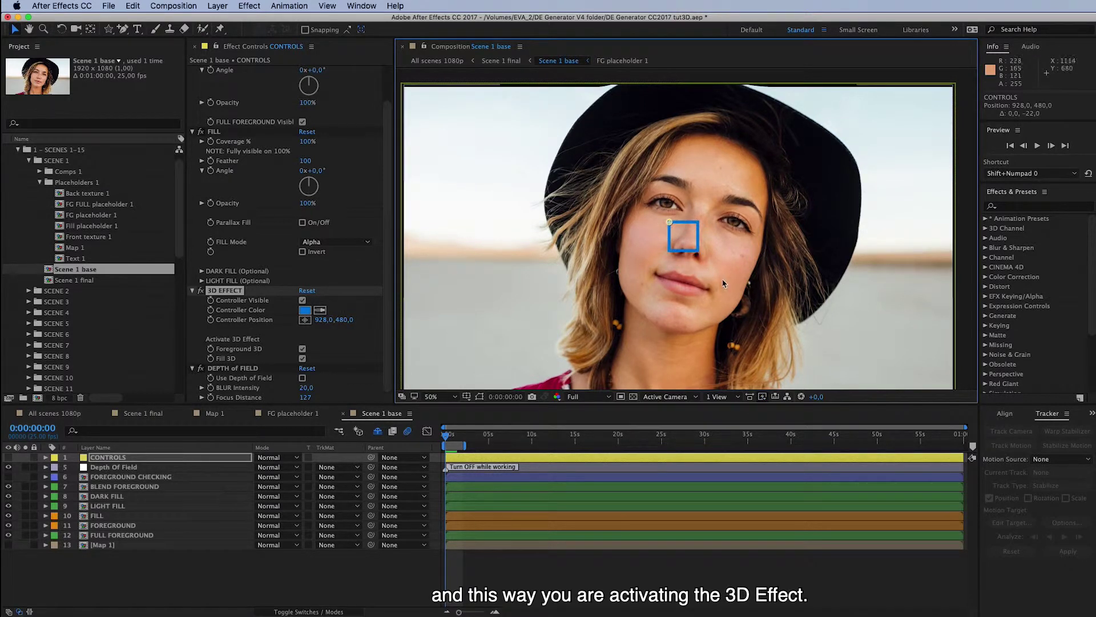
drag(671, 222, 709, 270)
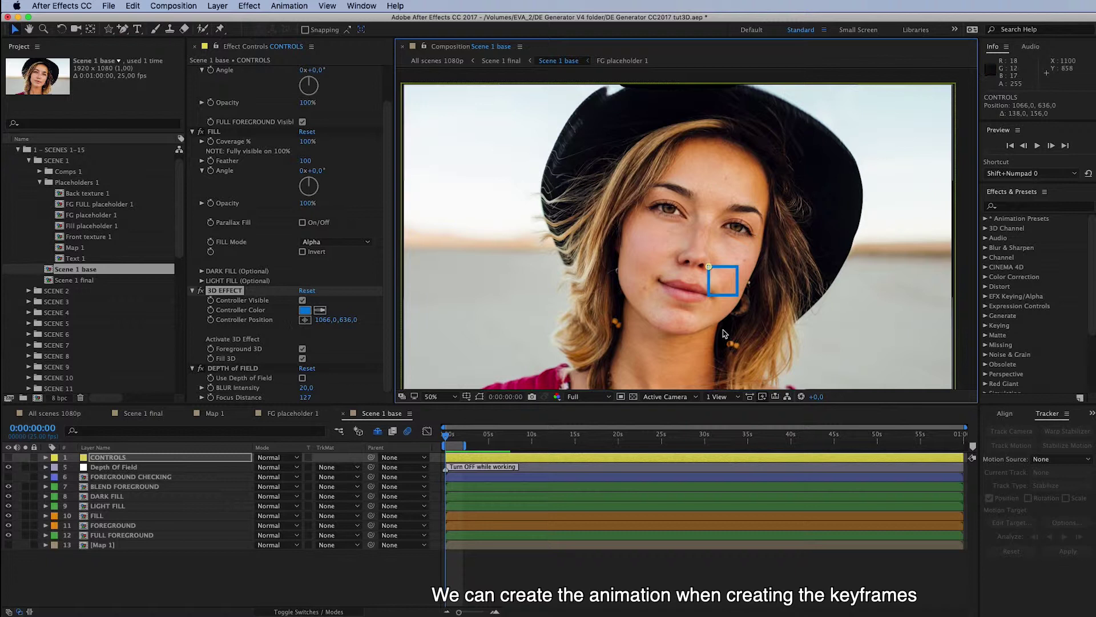
drag(708, 267, 705, 261)
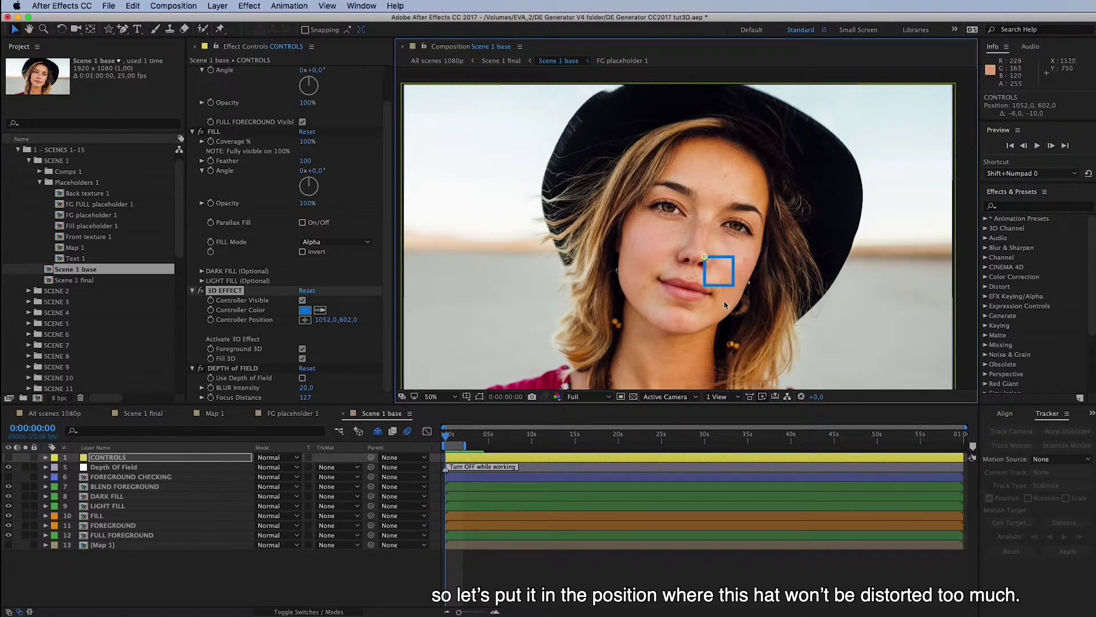
drag(705, 258, 703, 256)
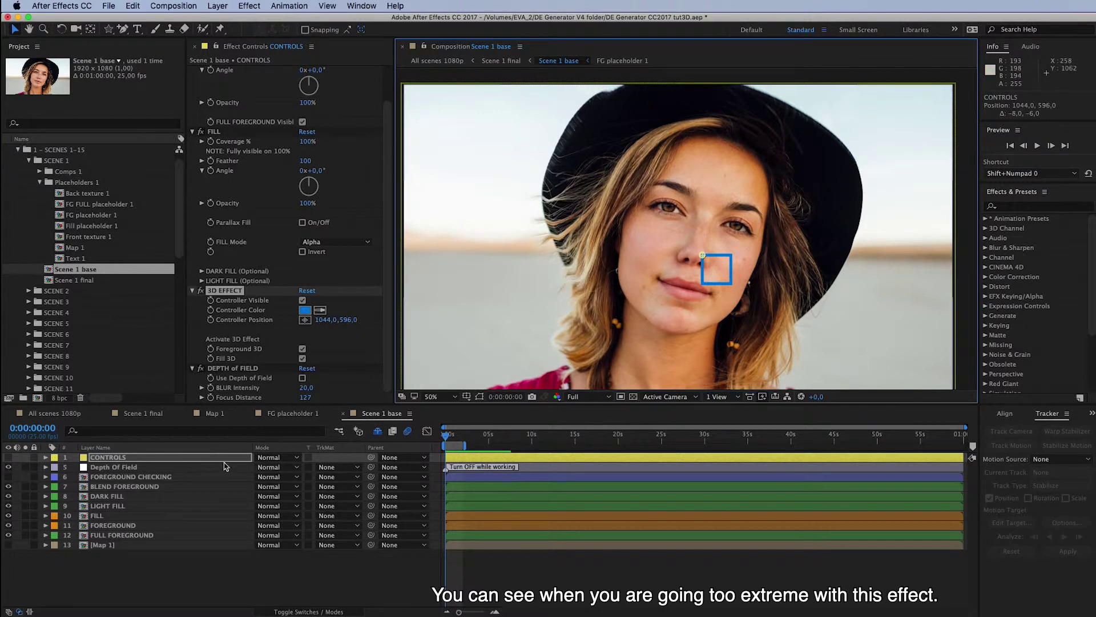
Keyframe Controller Position from 0s to 982, 476 at 2s, then uncheck Controller Visible
click(224, 461)
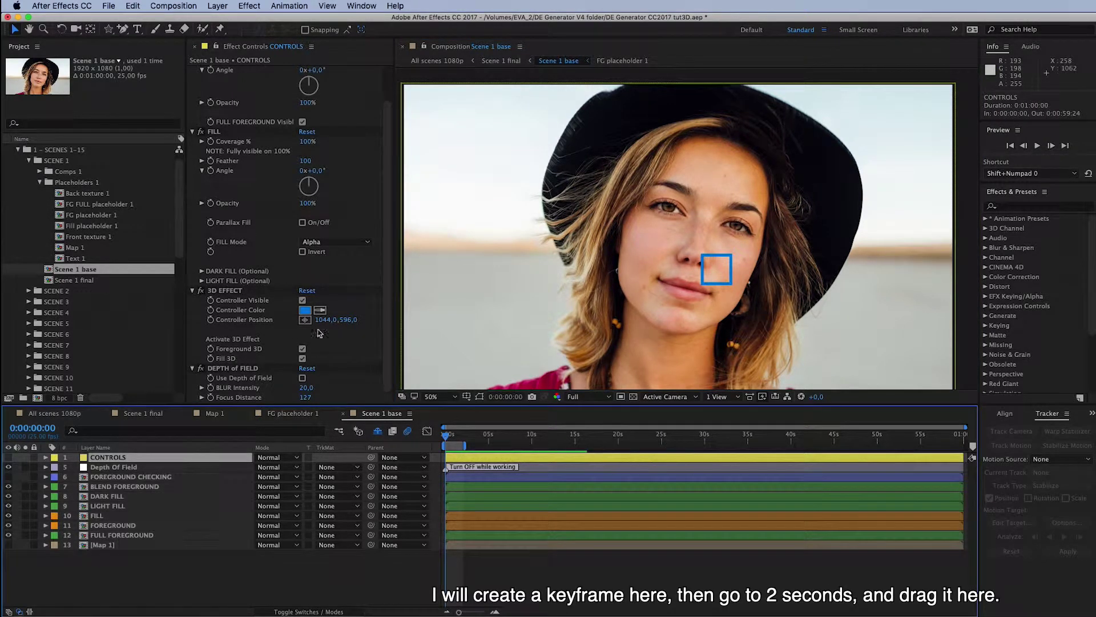
click(211, 320)
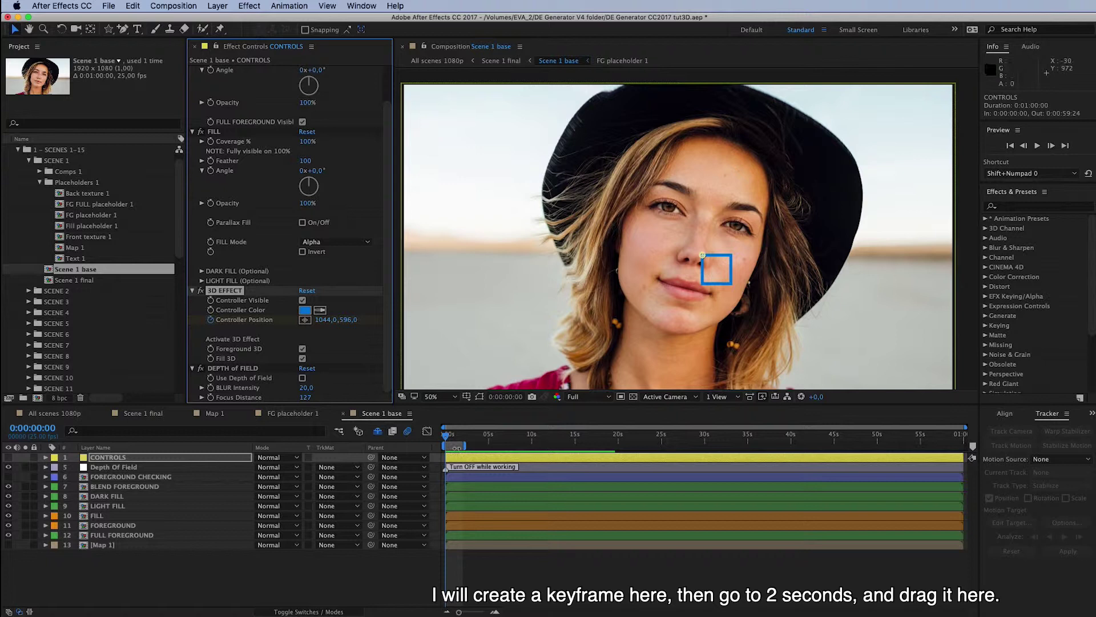
drag(456, 438, 463, 438)
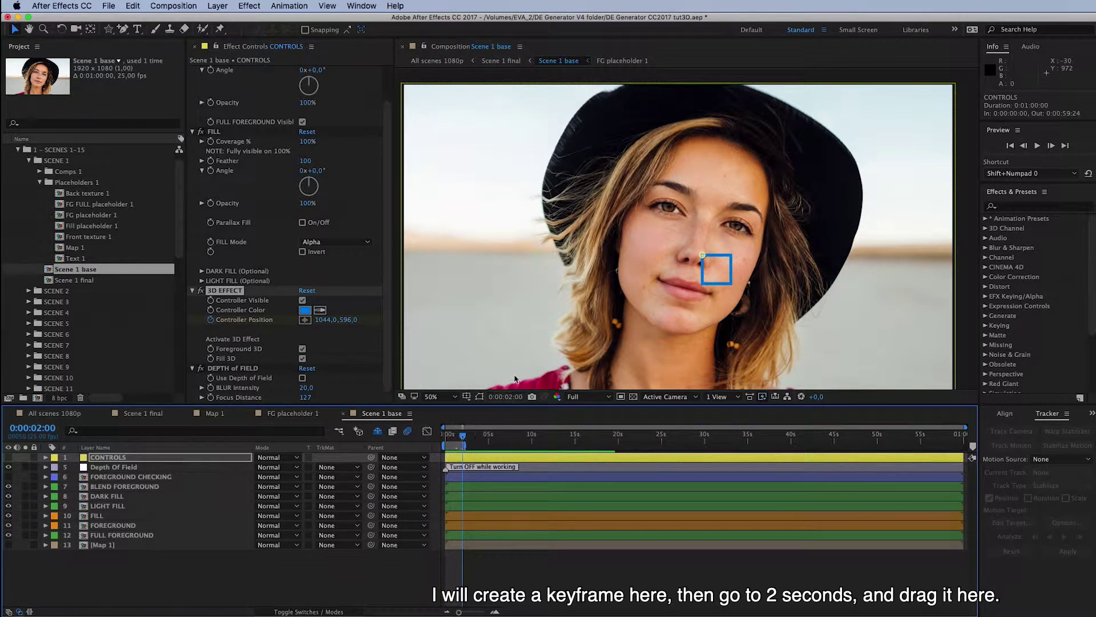
drag(703, 255, 686, 226)
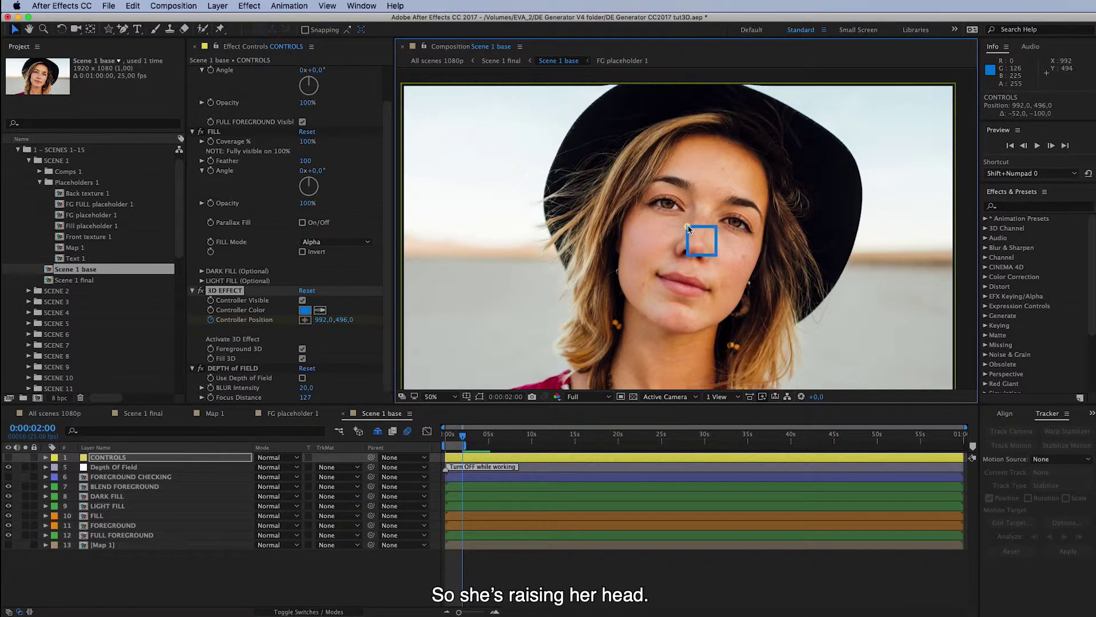
mouse_move(688, 229)
mouse_down()
mouse_move(688, 220)
mouse_move(698, 234)
mouse_move(688, 221)
mouse_move(682, 237)
mouse_up()
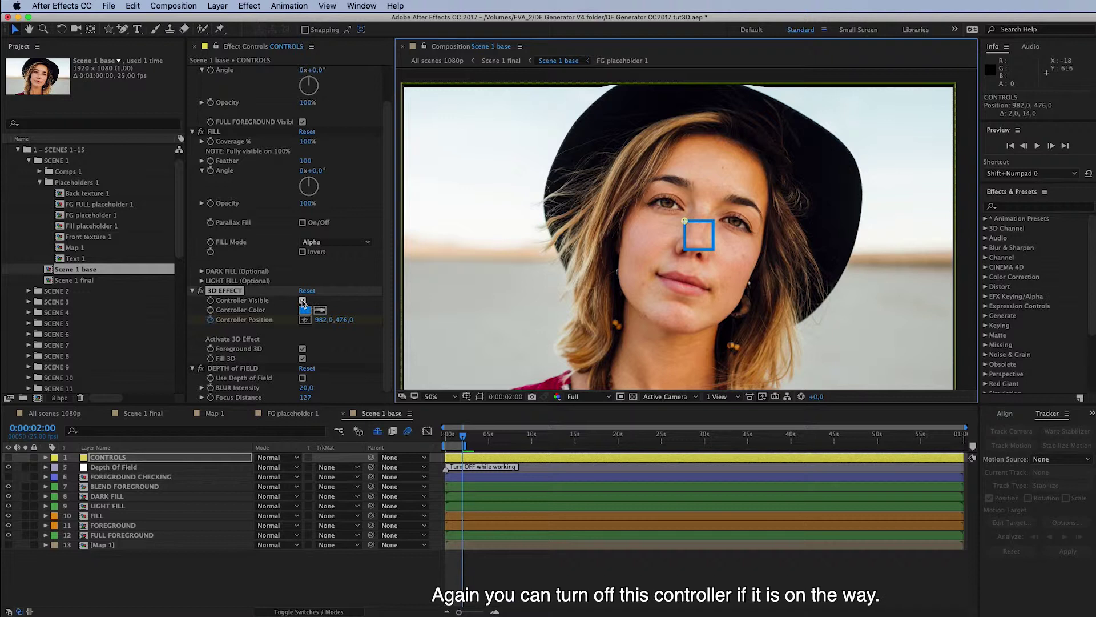
click(303, 301)
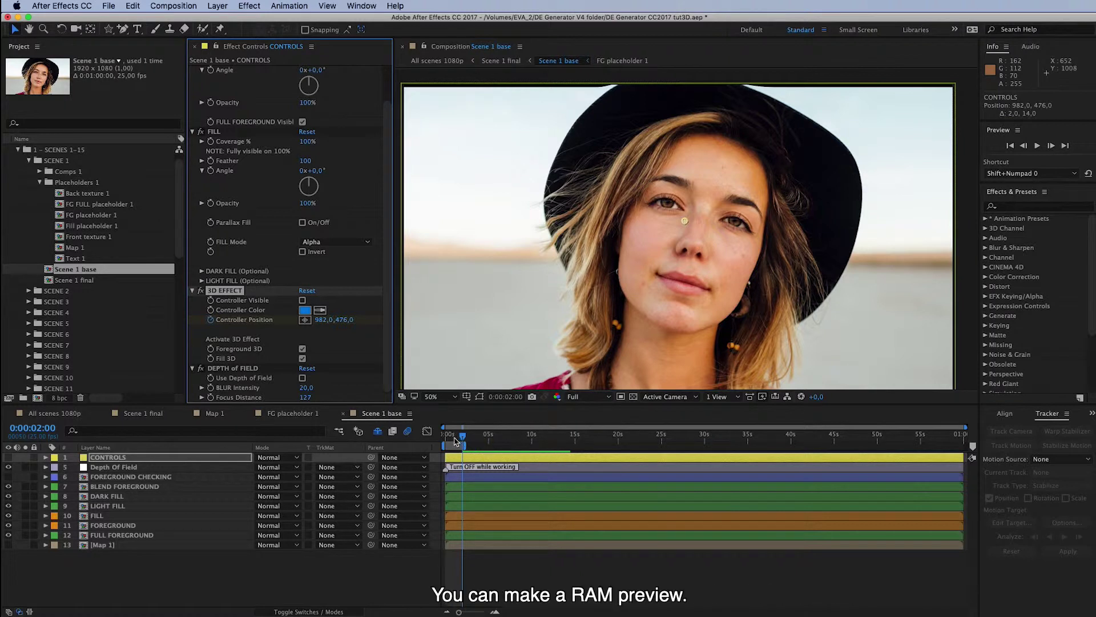
click(445, 436)
key(space)
key(space)
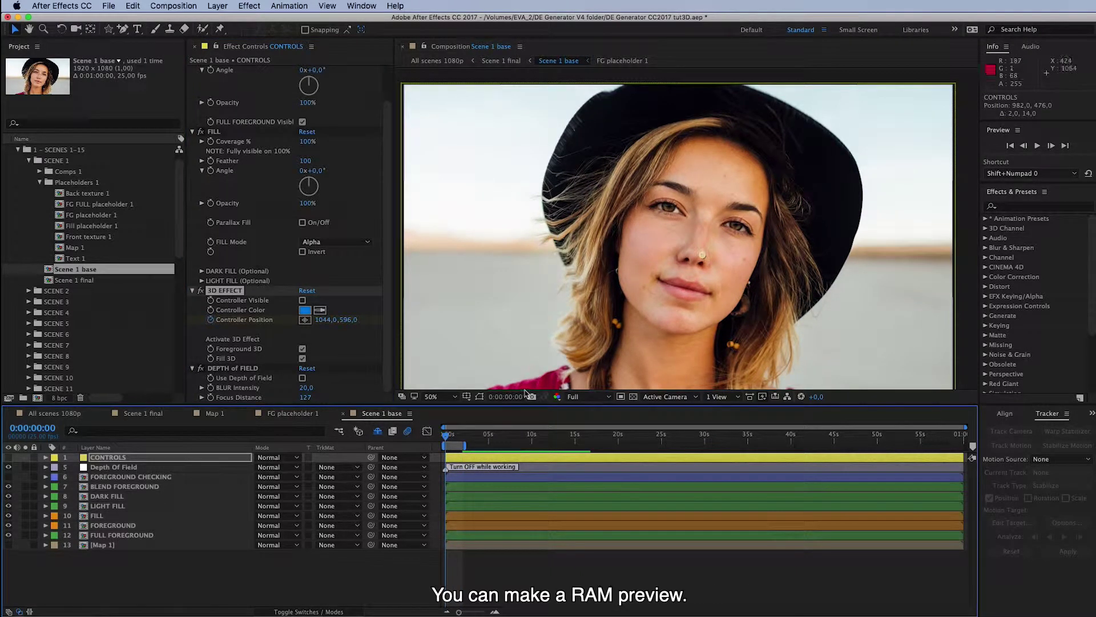
key(space)
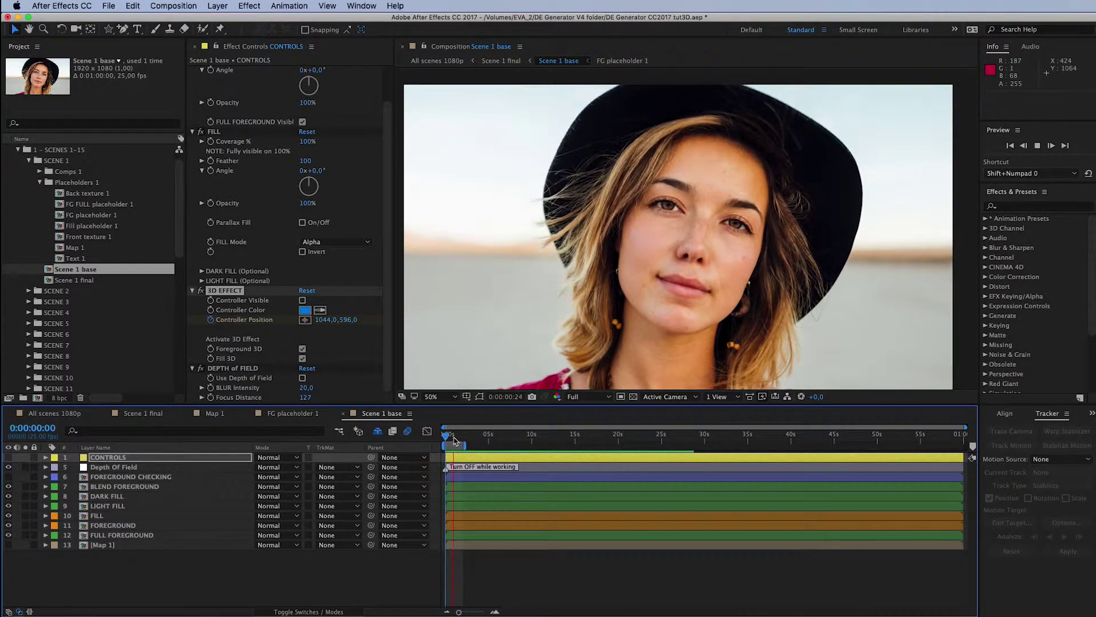
key(space)
click(85, 226)
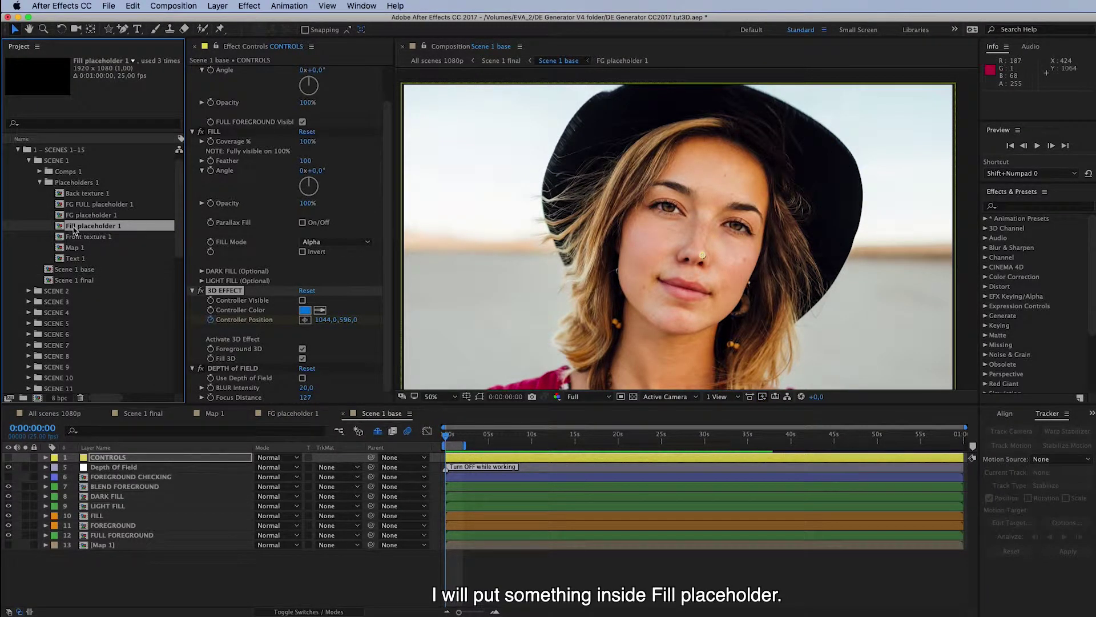
Open Fill placeholder 1 and add Foggy-forest-in-morning.mp4 from MY FILL to its timeline
double_click(98, 228)
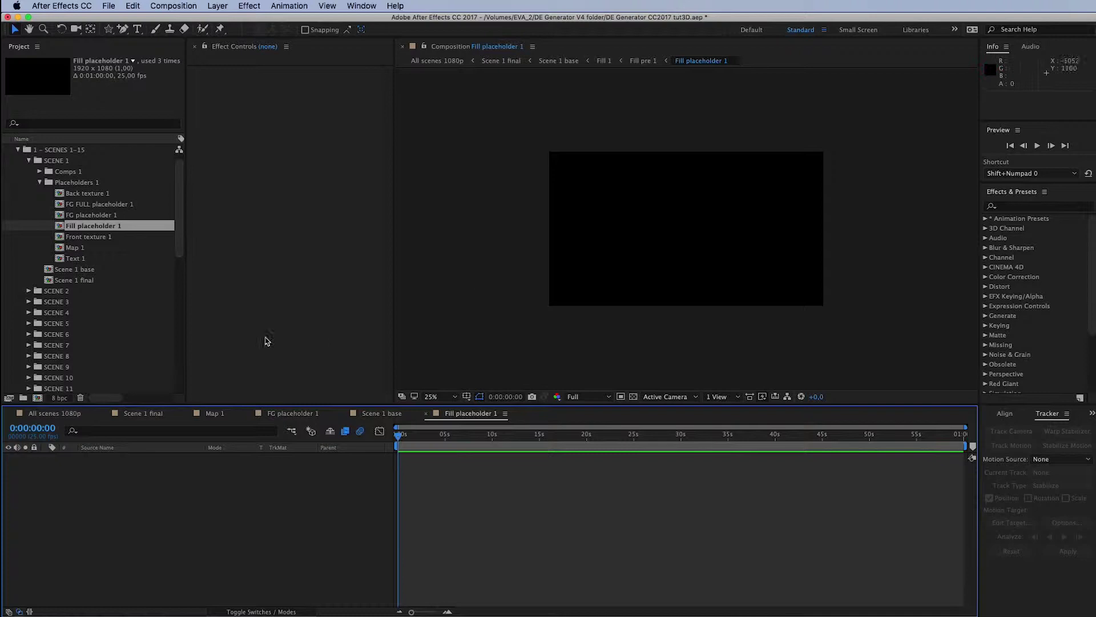
scroll(110, 346, down, 5)
scroll(110, 350, down, 3)
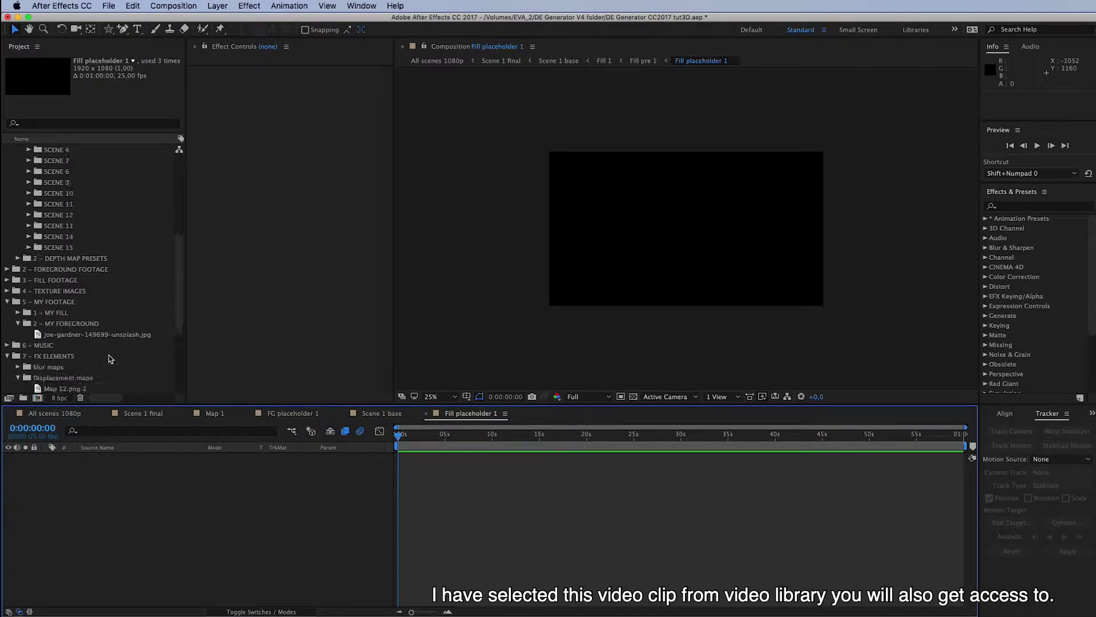
click(54, 313)
click(18, 313)
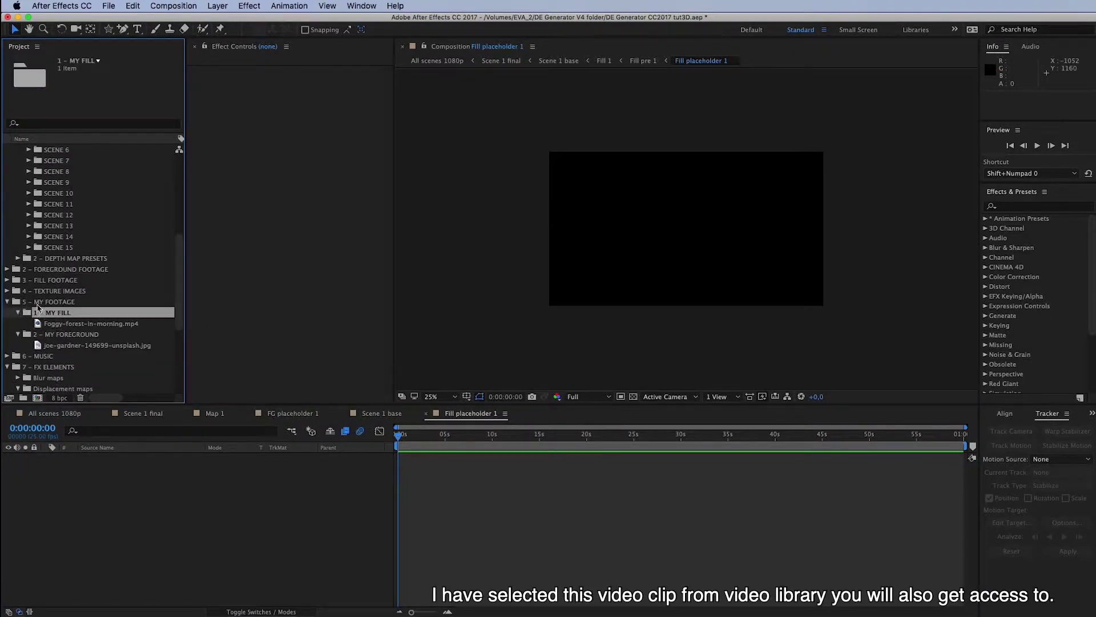
click(88, 324)
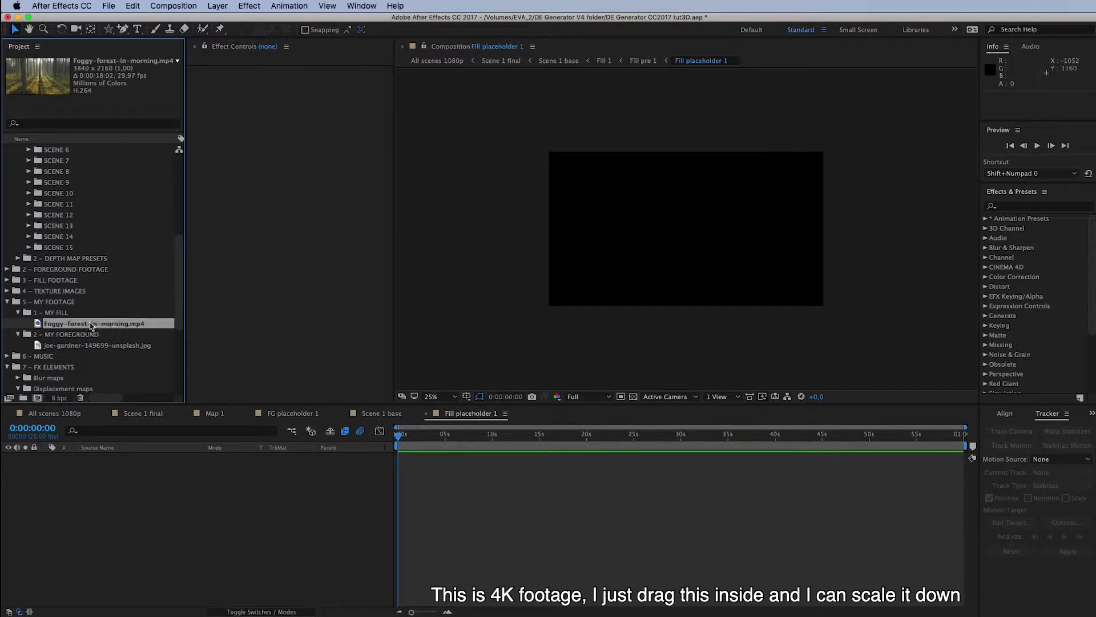
drag(92, 325, 206, 483)
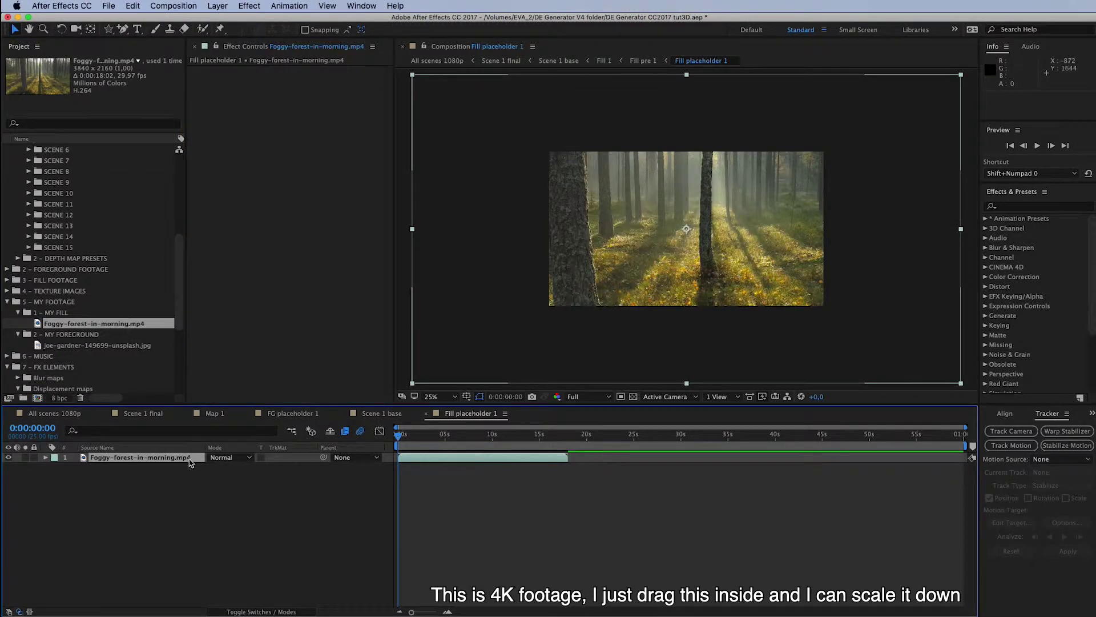
Scale the forest clip to 69%, reposition it, and return to Scene 1 base
key(s)
drag(245, 465, 229, 467)
drag(667, 178, 680, 197)
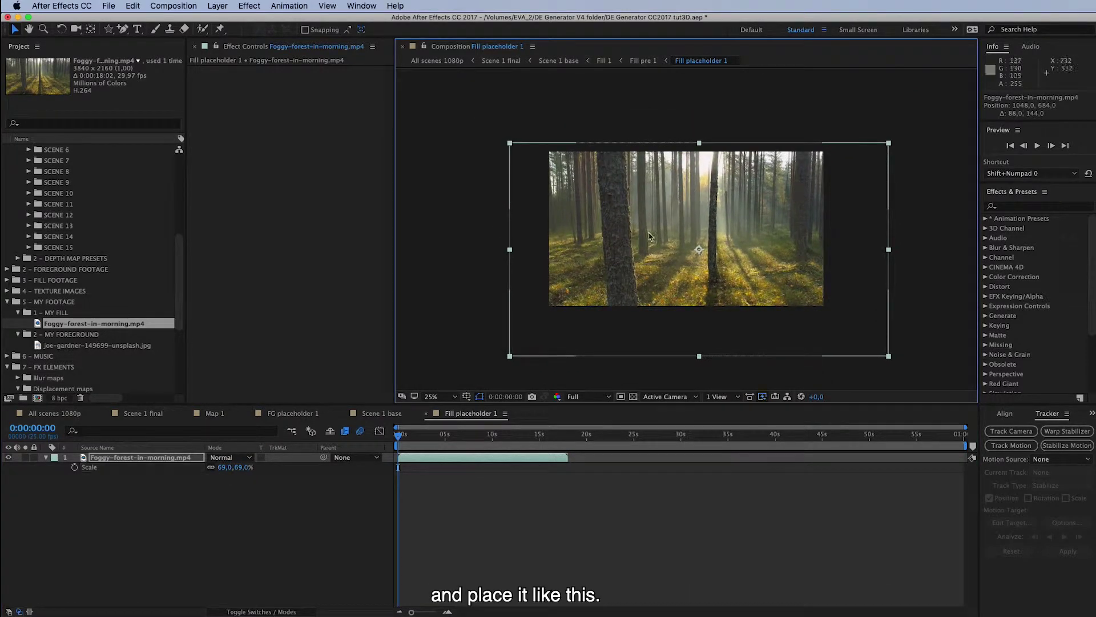
click(387, 417)
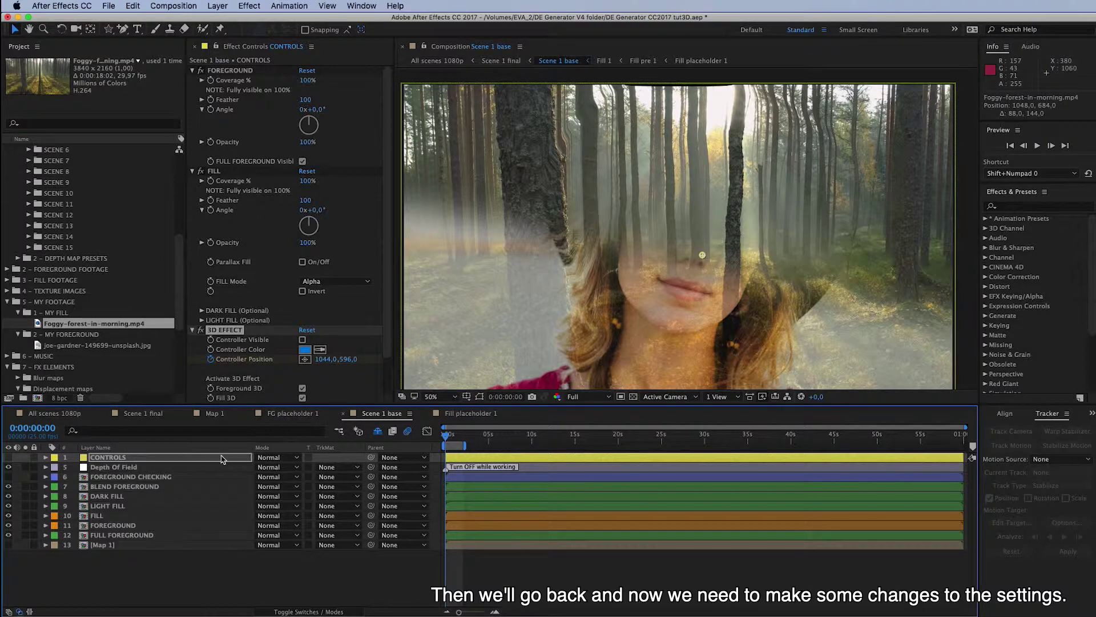
click(223, 460)
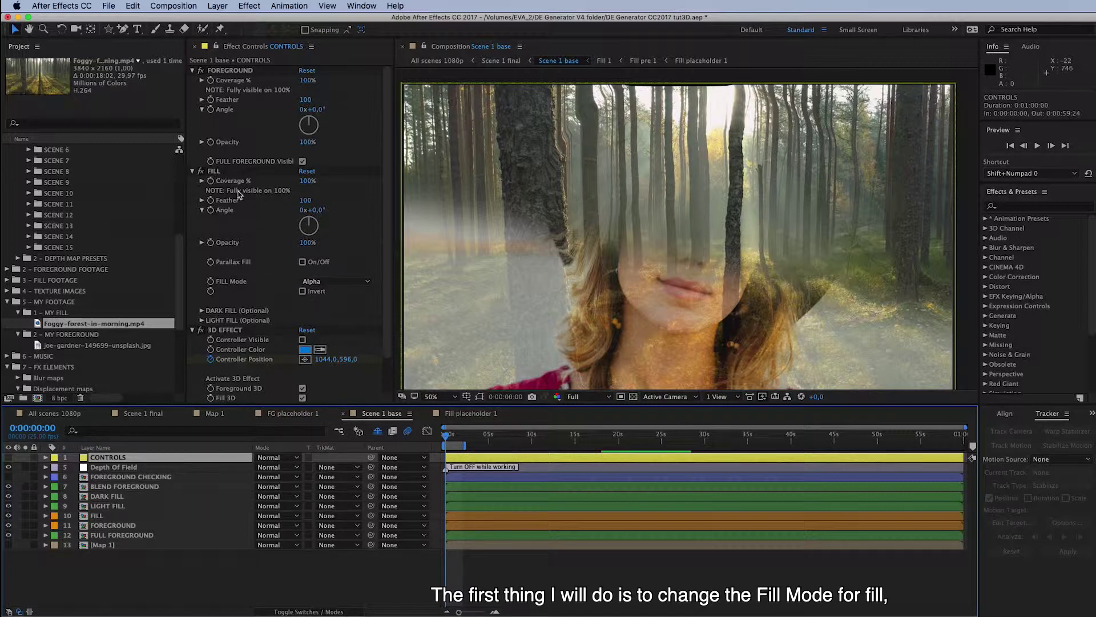
Set the CONTROLS layer's FILL Mode to Luminance with Invert checked
click(334, 281)
click(632, 296)
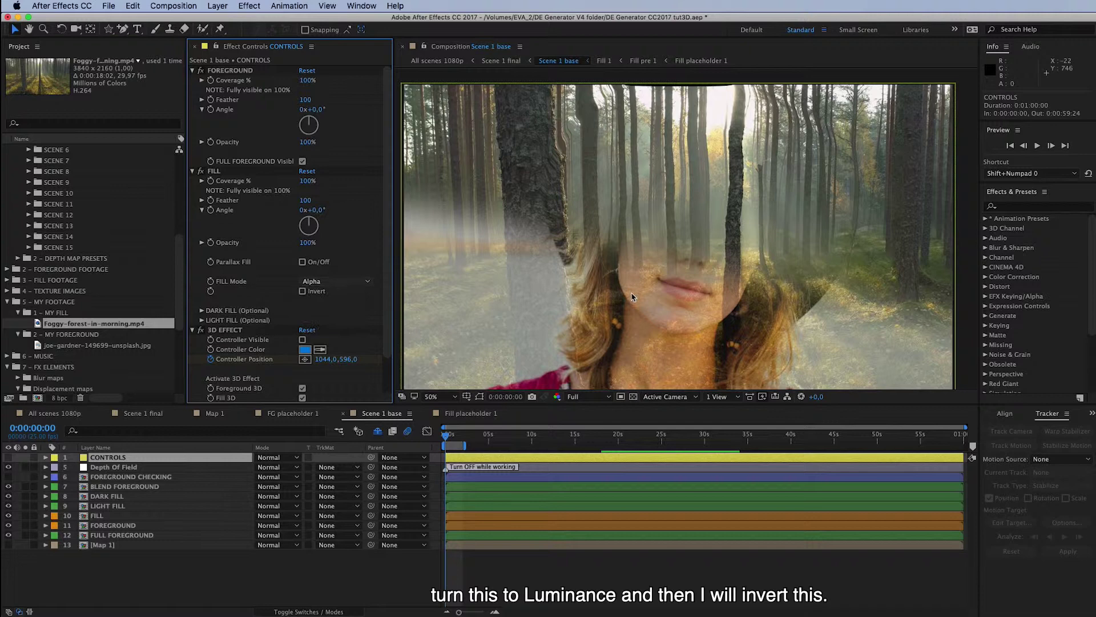
click(302, 292)
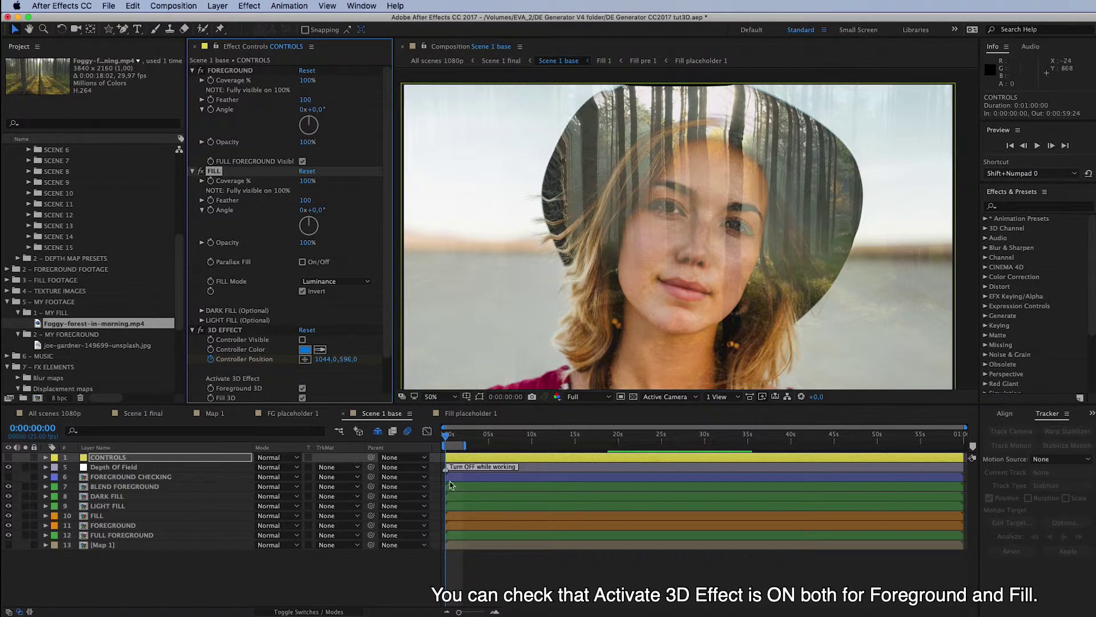
scroll(255, 364, down, 2)
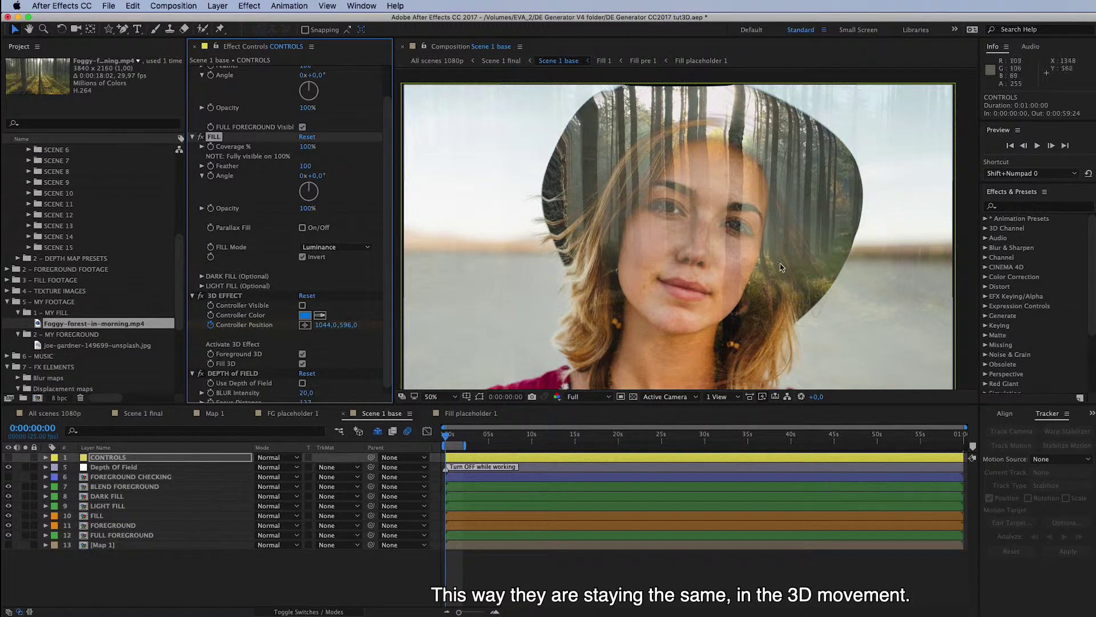
click(448, 439)
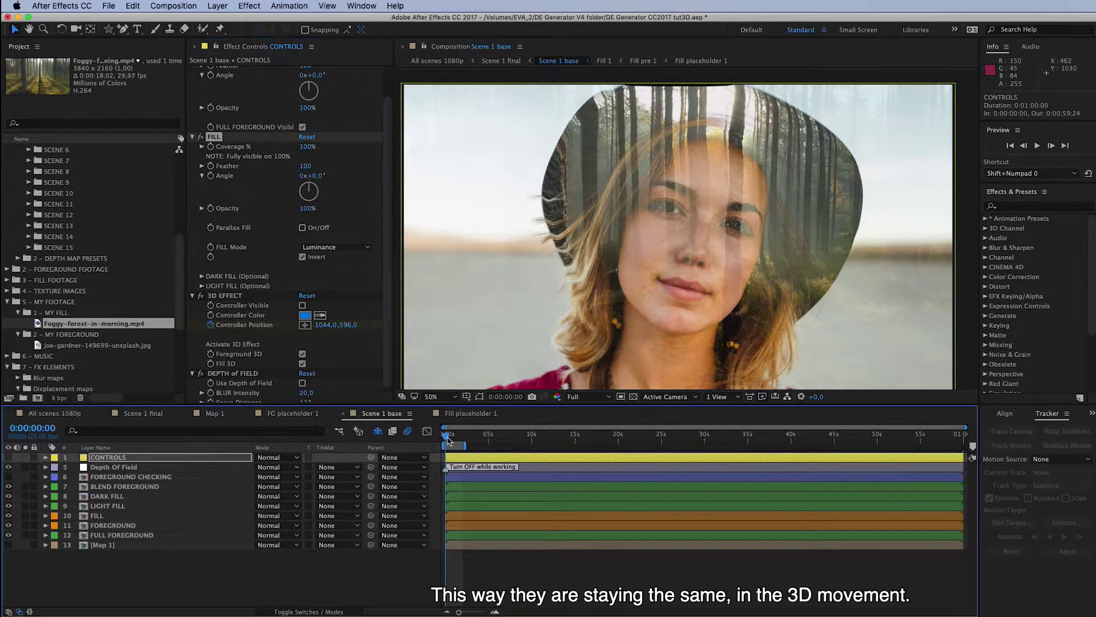
key(space)
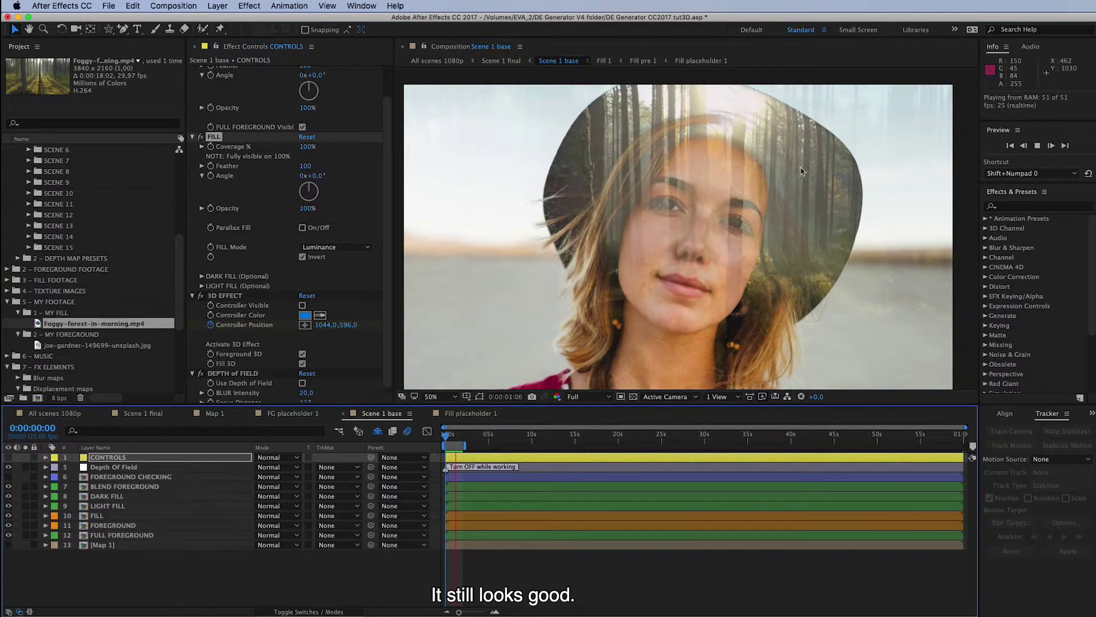
key(space)
In Fill placeholder 1, add Forest02.jpg from FILL FOOTAGE > Forest above the foggy clip
click(467, 415)
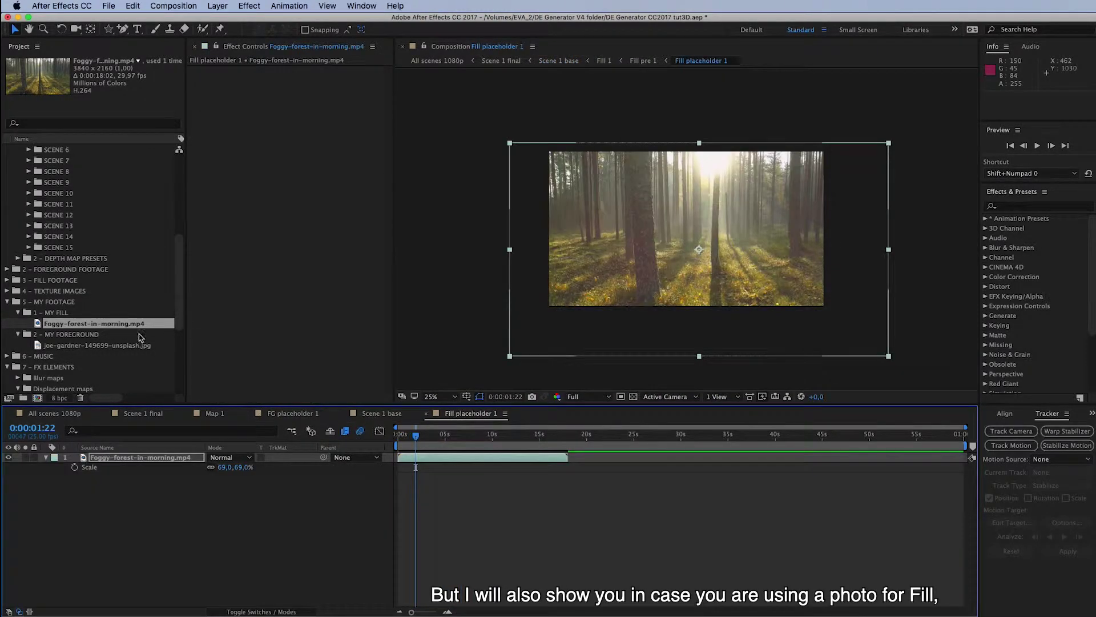
scroll(82, 331, up, 8)
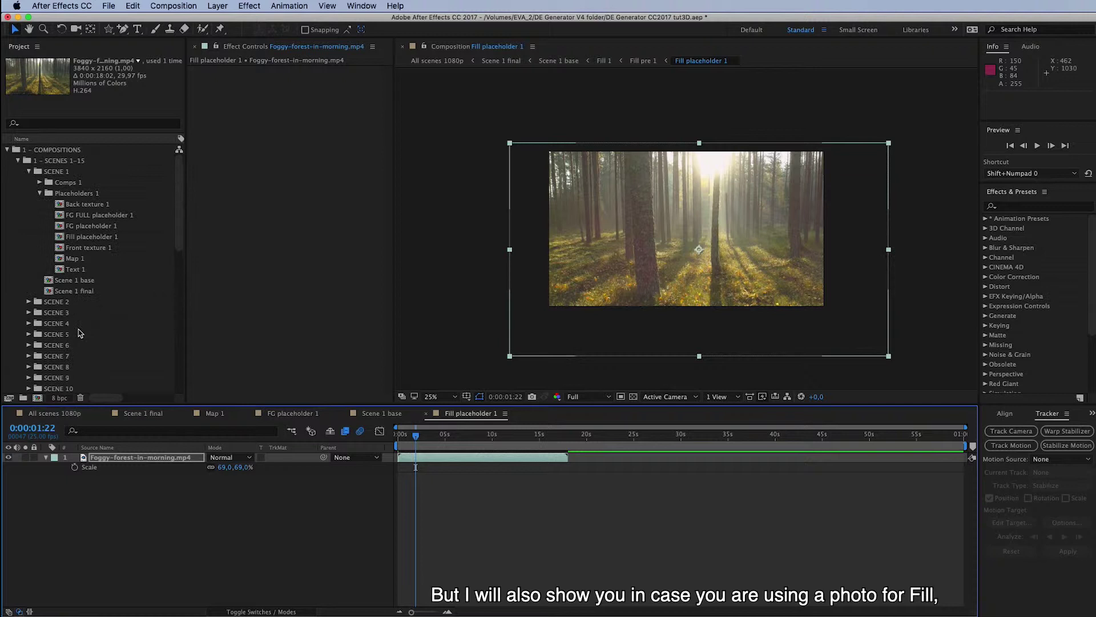
scroll(78, 331, down, 6)
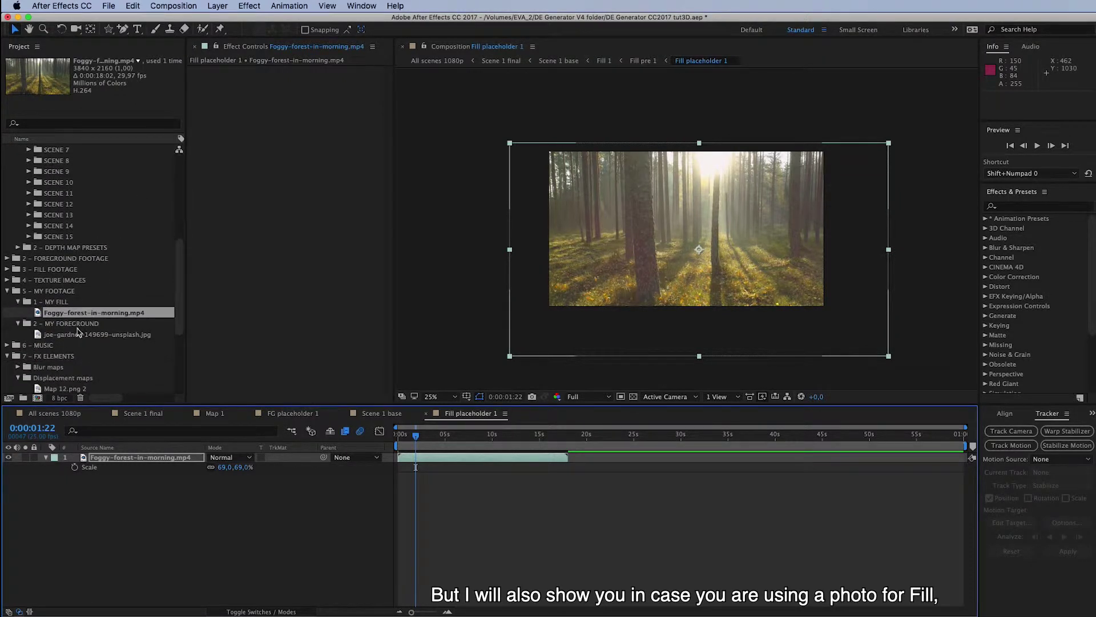
click(64, 270)
click(7, 269)
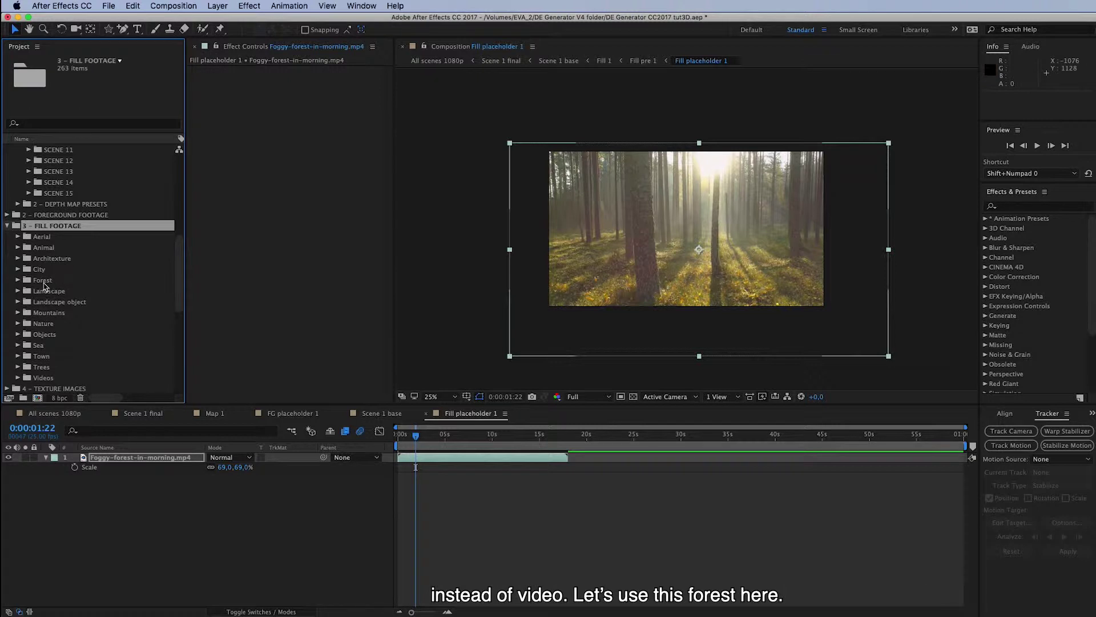
click(43, 281)
click(18, 280)
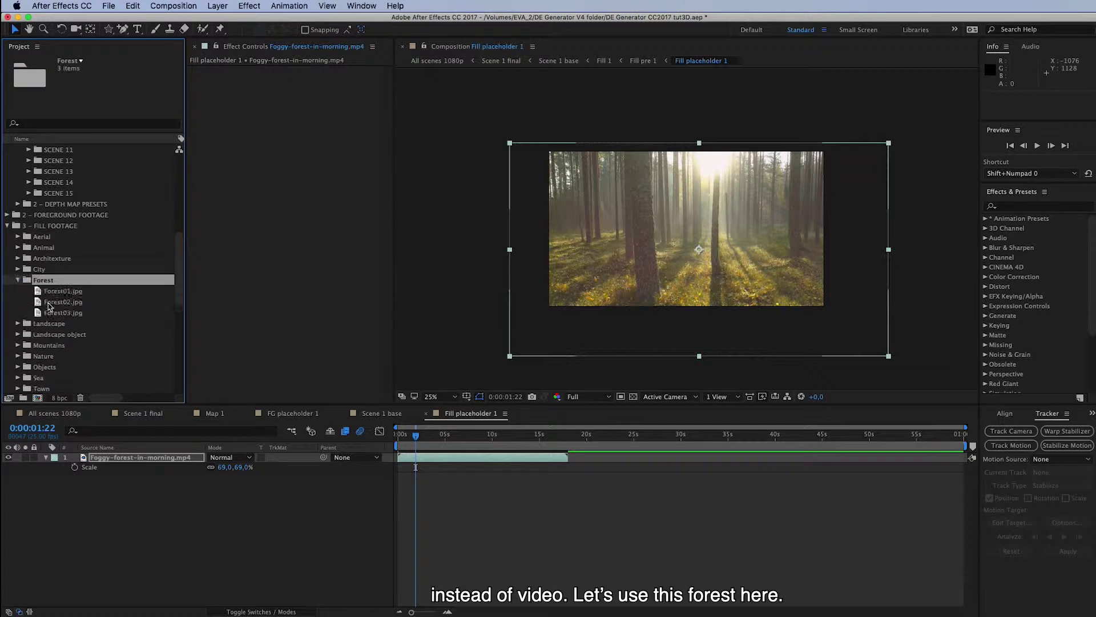
drag(64, 301, 142, 457)
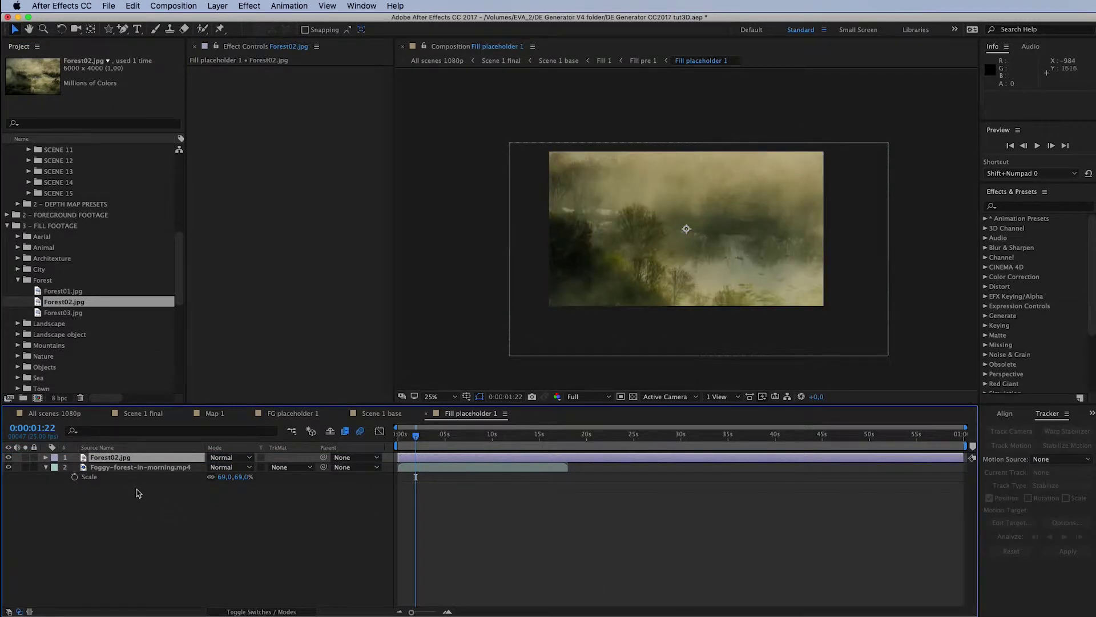
Scale Forest02.jpg to 34%, move it up, and return to Scene 1 base
key(s)
drag(235, 466, 210, 463)
drag(710, 273, 713, 252)
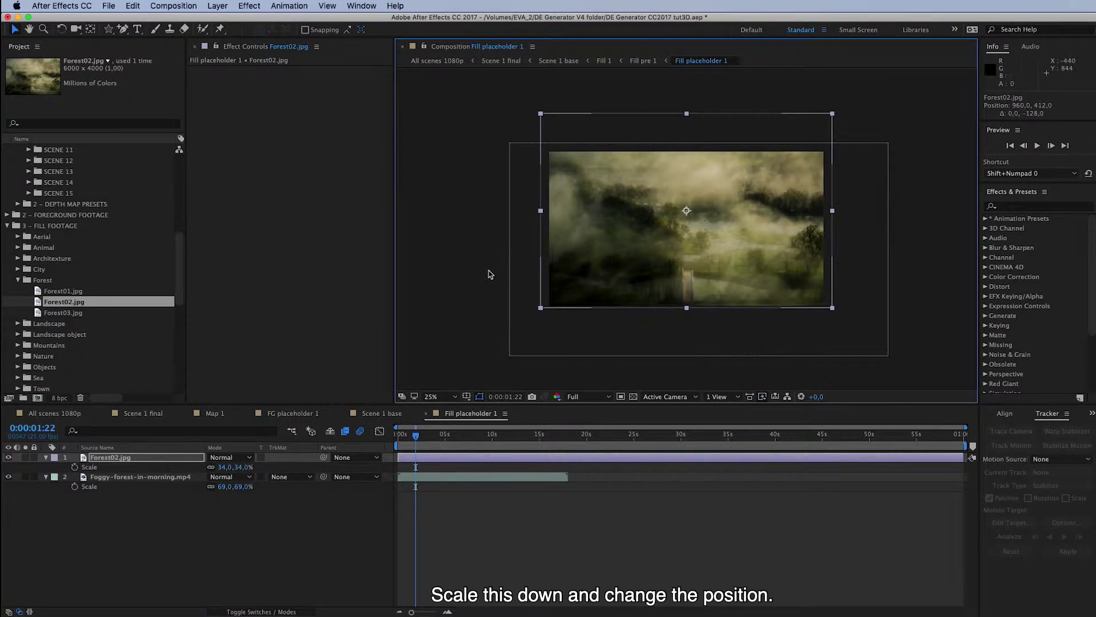
click(380, 414)
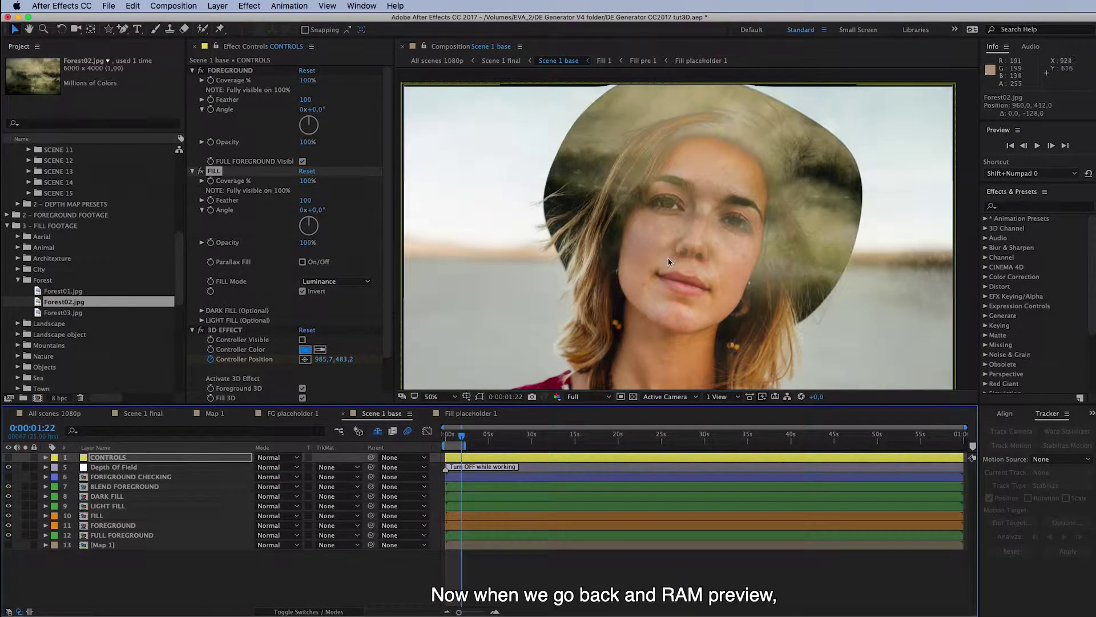
RAM-preview Scene 1 base from the start to watch the forest-filled head raise
key(Home)
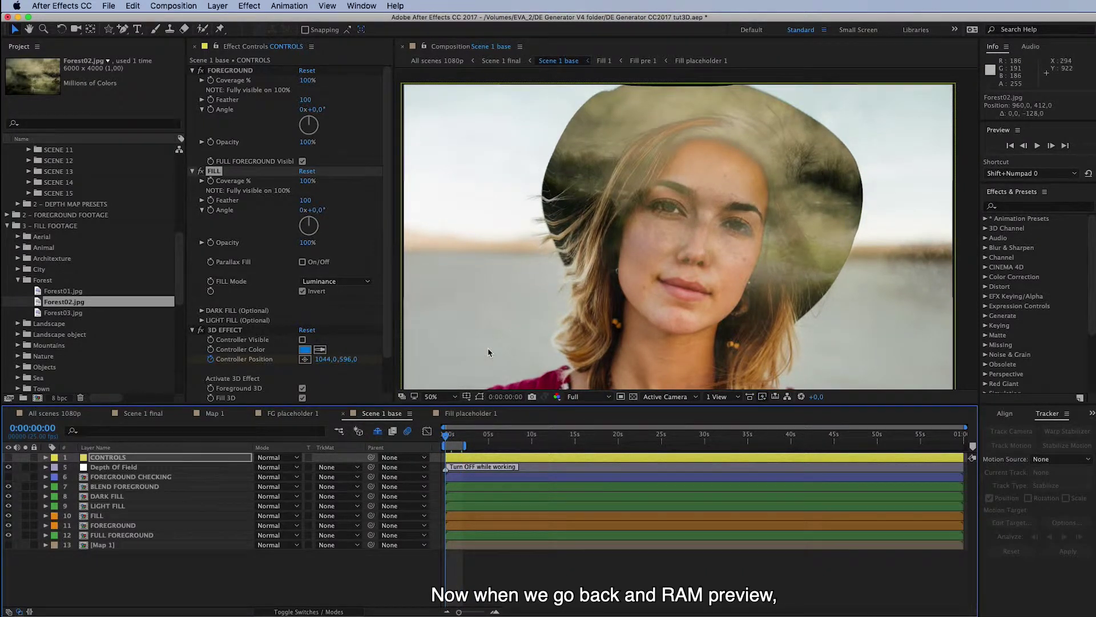
key(space)
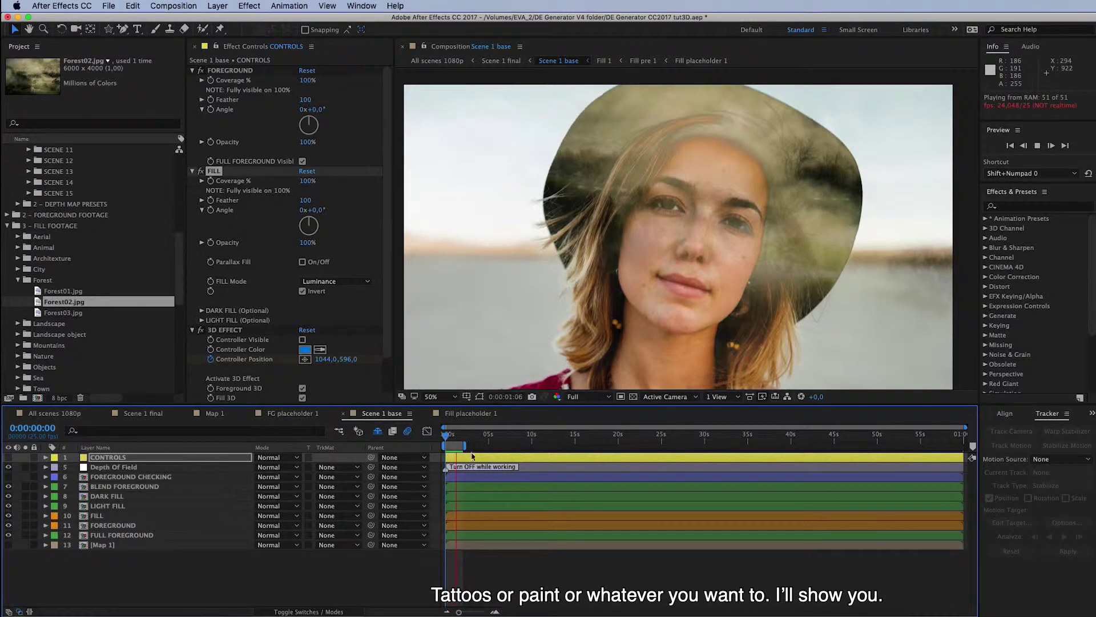
Draw a small star shape in the Fill placeholder 1 composition near the forest centre
click(479, 413)
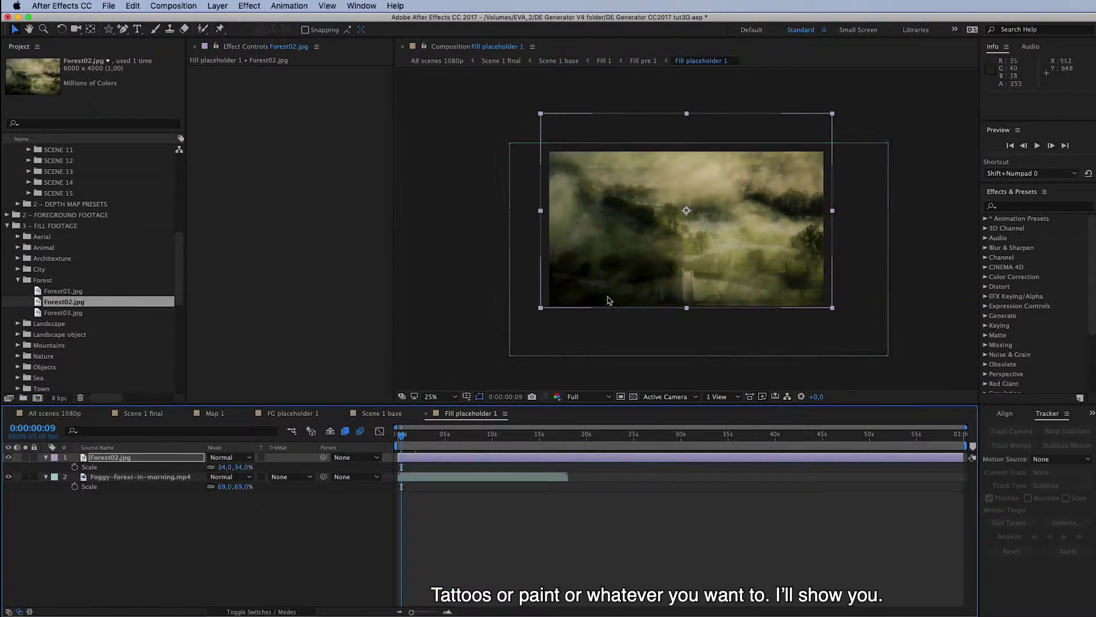
click(146, 514)
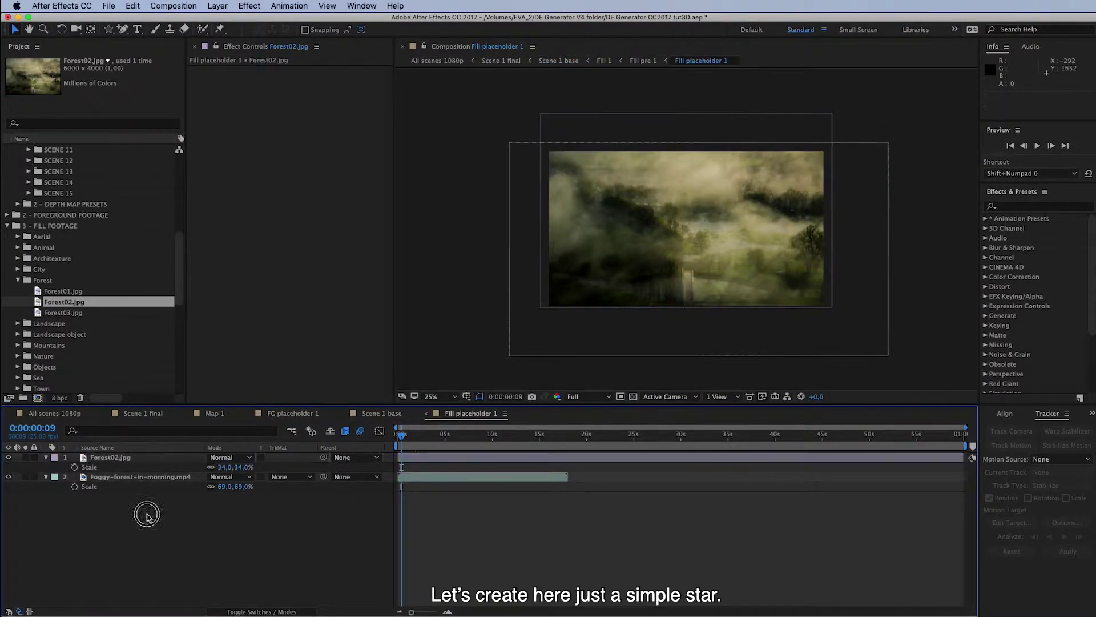
click(108, 29)
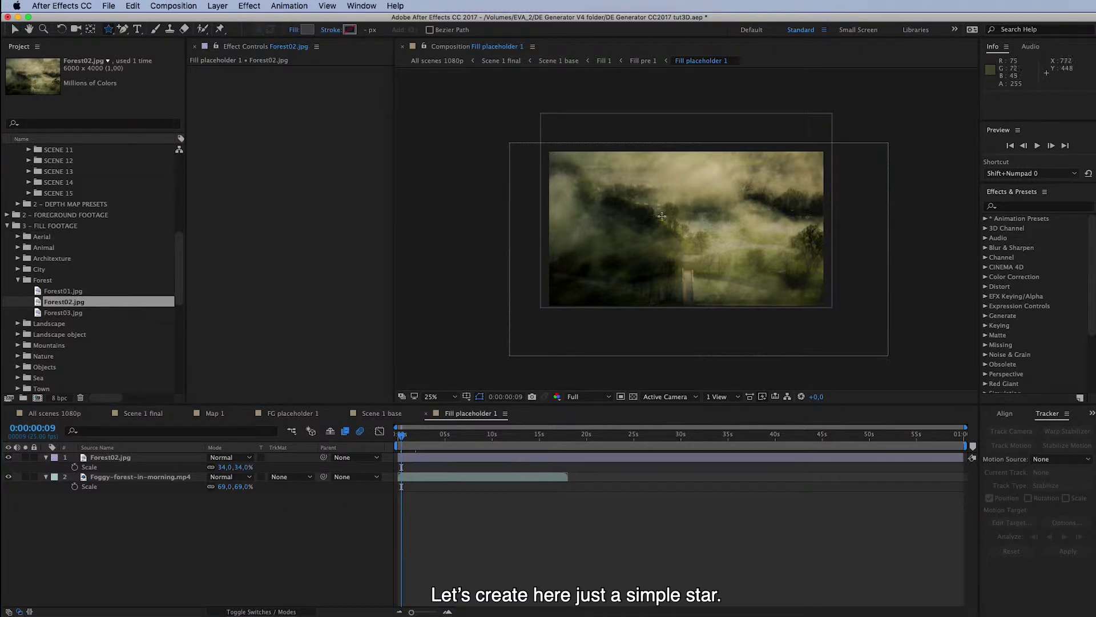
mouse_move(661, 216)
mouse_down()
mouse_move(676, 224)
mouse_move(658, 225)
mouse_move(671, 219)
mouse_up()
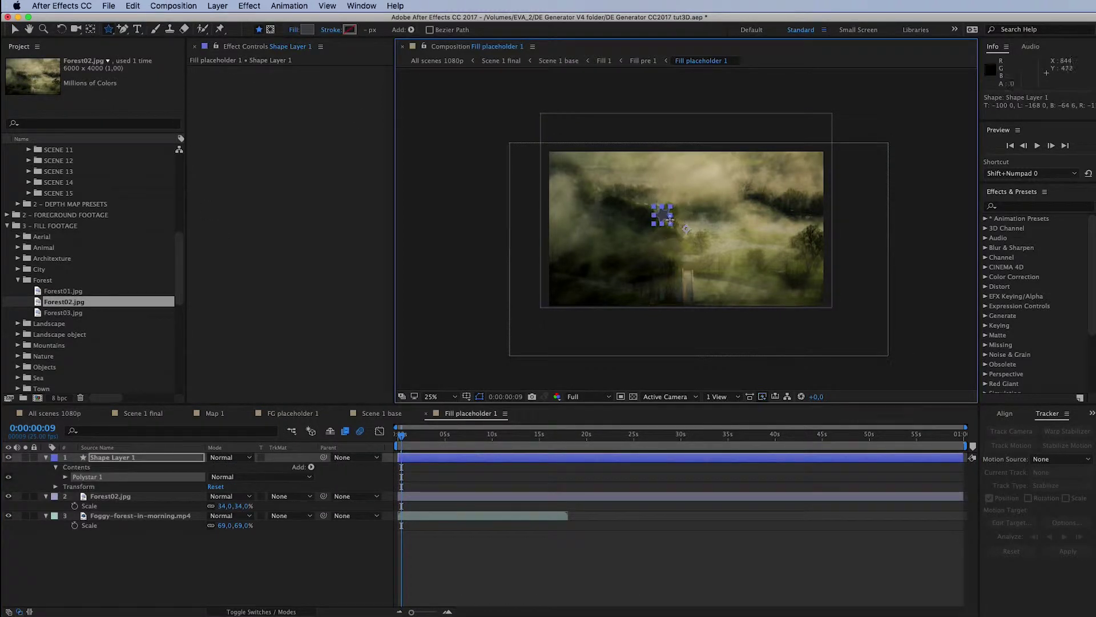
Set the star's Fill 1 Color to orange FF6000 and go back to Scene 1 base
click(65, 477)
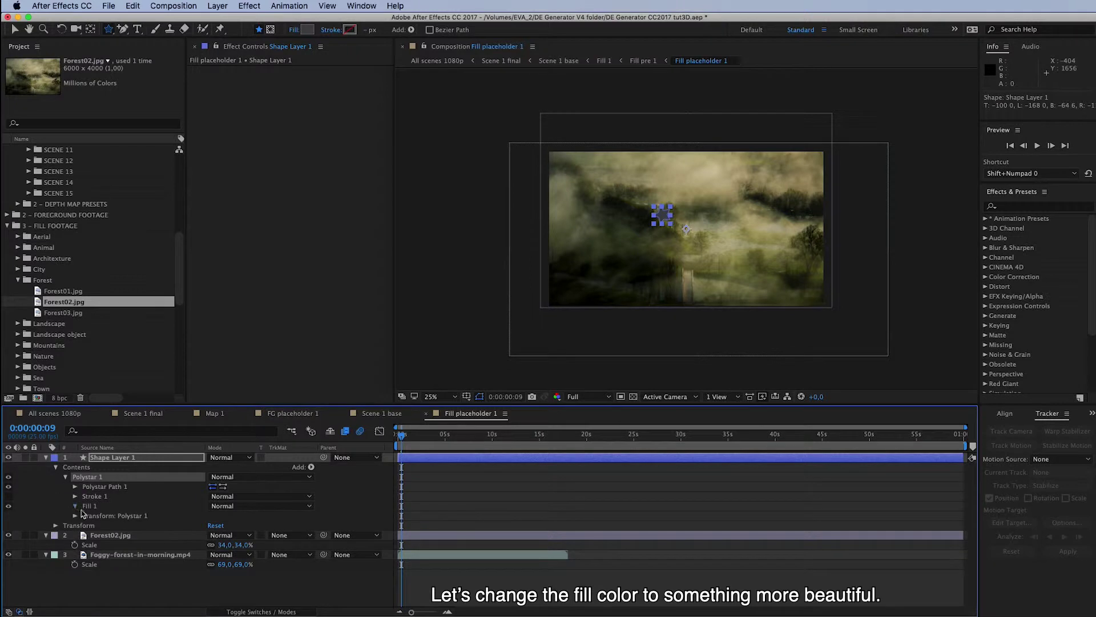
click(75, 505)
click(214, 535)
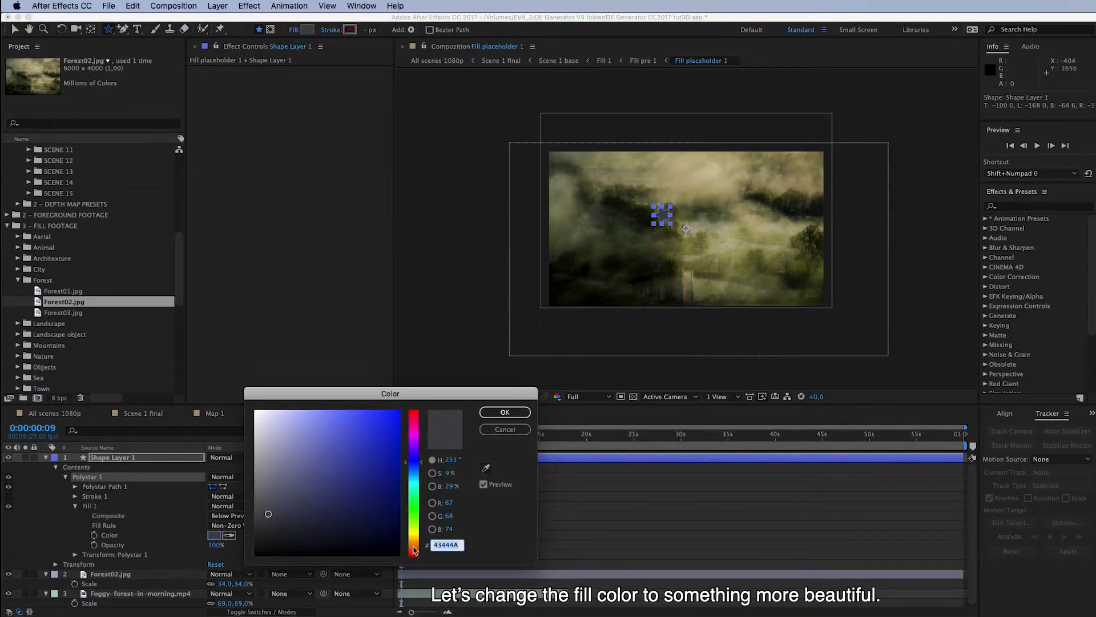
click(415, 548)
drag(386, 539, 426, 386)
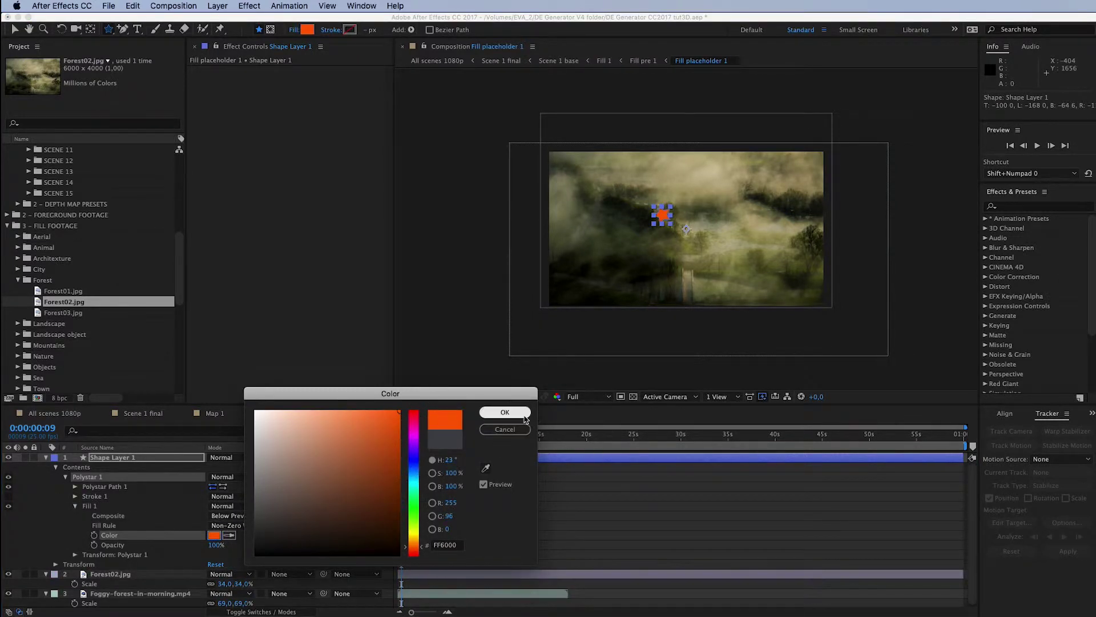
click(505, 412)
click(388, 416)
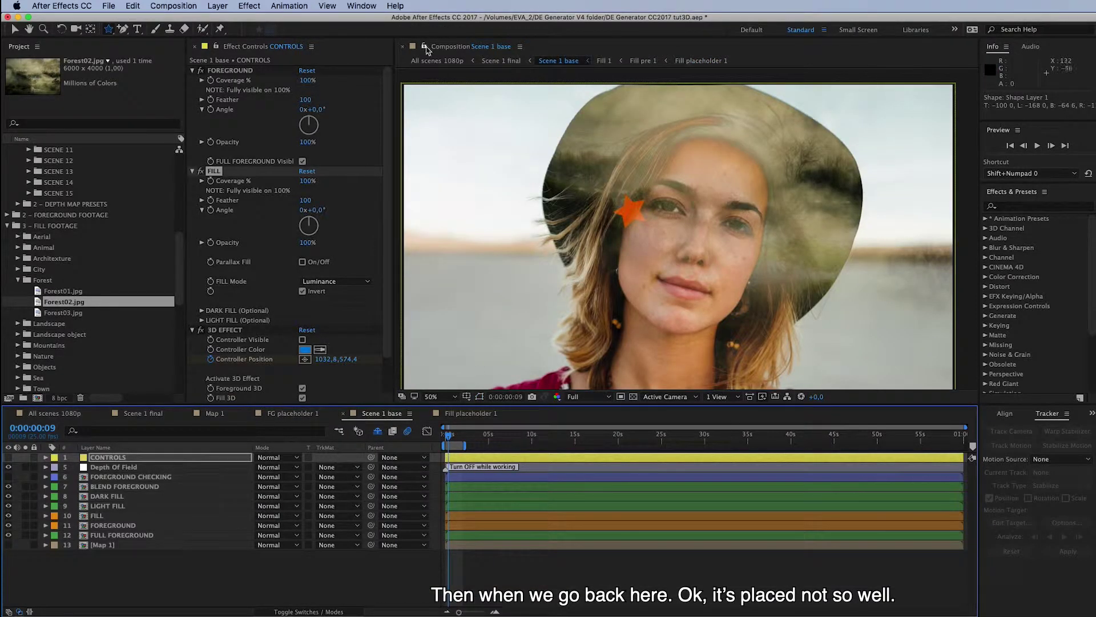
Lock the viewer on Scene 1 base and show Fill placeholder 1 in a second viewer
click(501, 47)
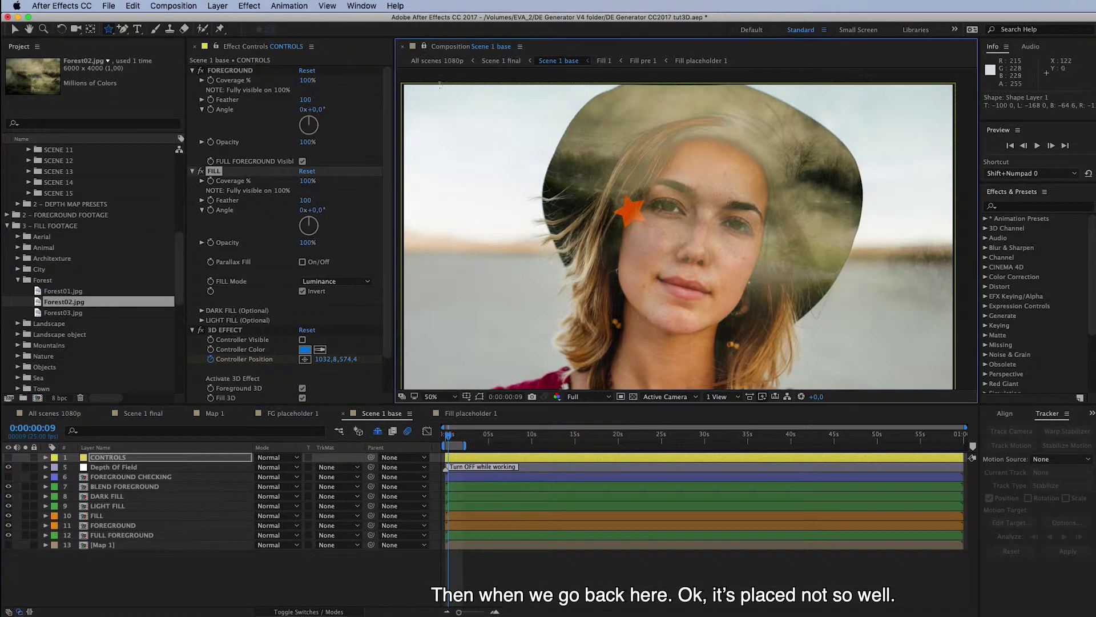
click(489, 48)
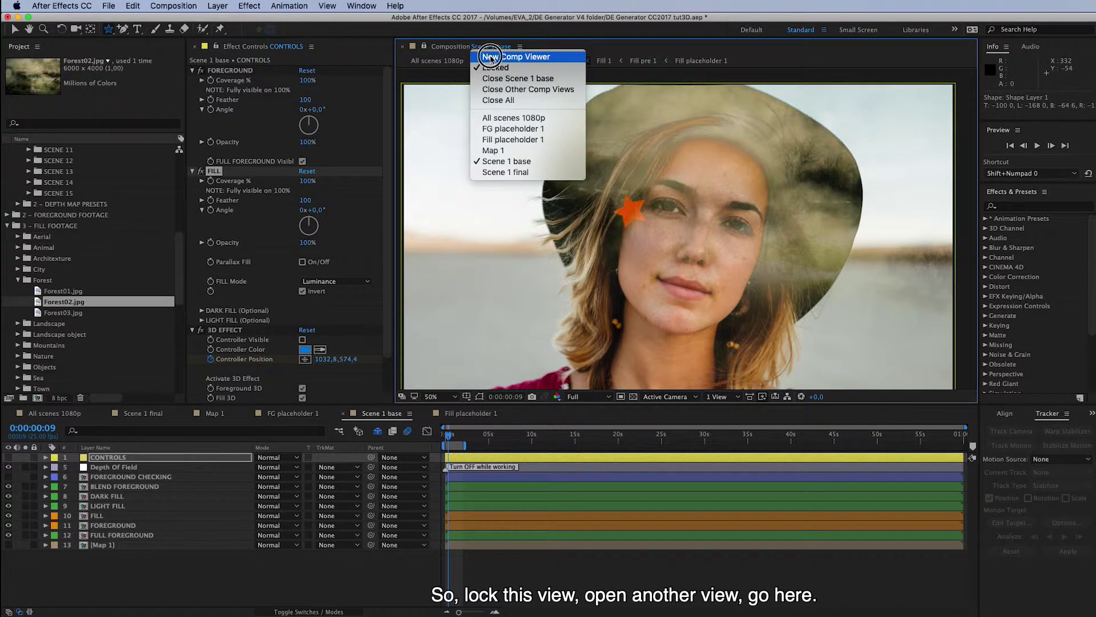
click(496, 54)
click(468, 413)
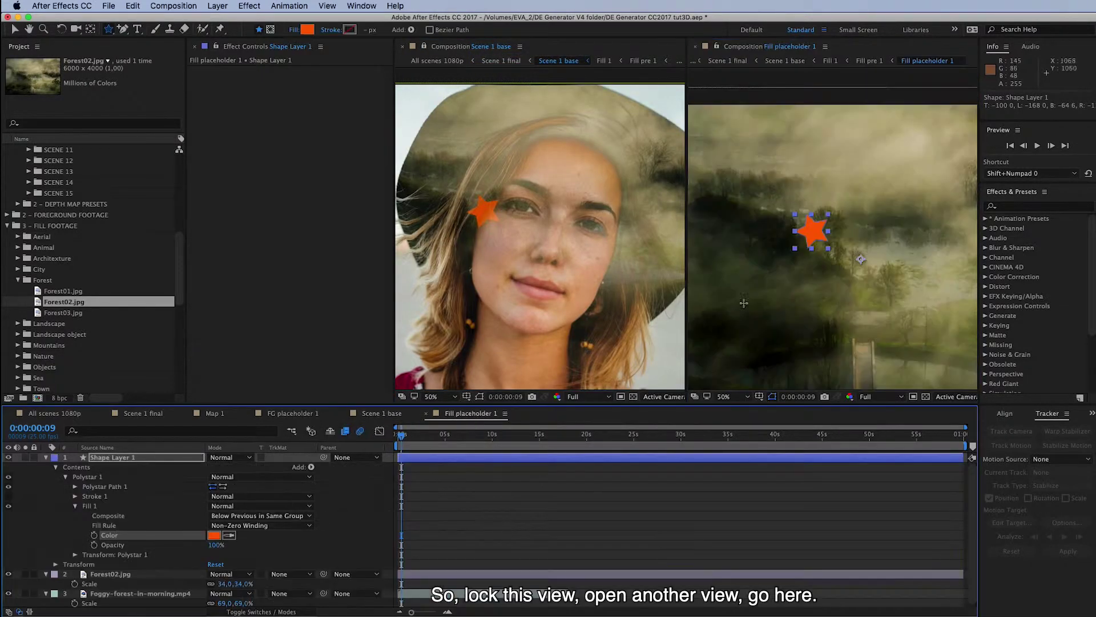
Move the star's Polystar 1 position to -109, -16 so it sits on her cheek
click(76, 555)
drag(216, 557, 266, 551)
drag(260, 553, 294, 553)
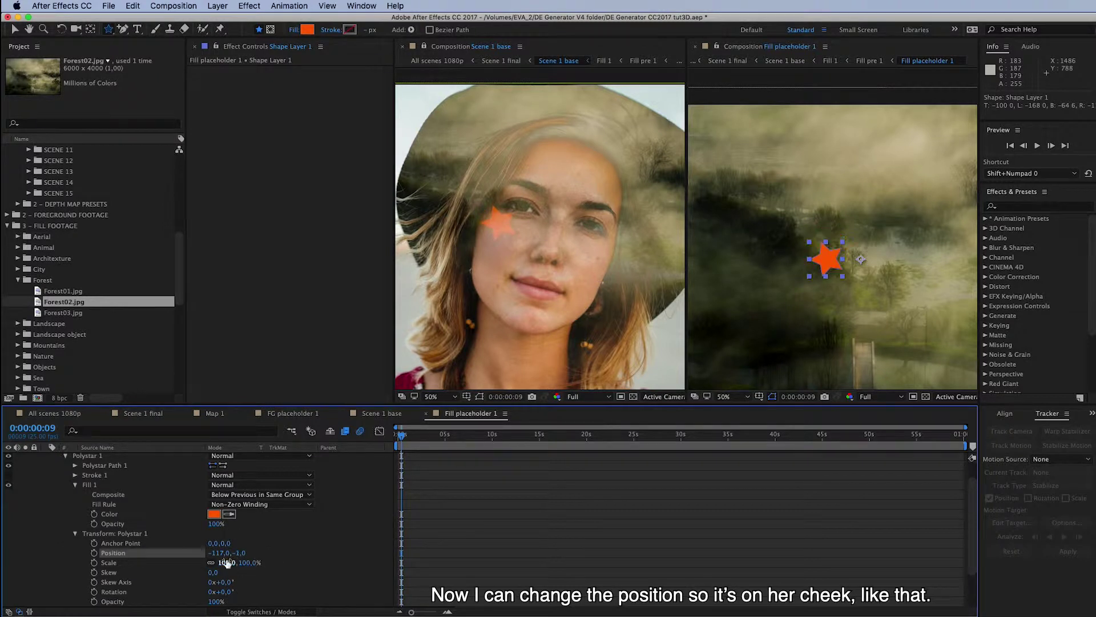
click(220, 553)
drag(220, 553, 227, 552)
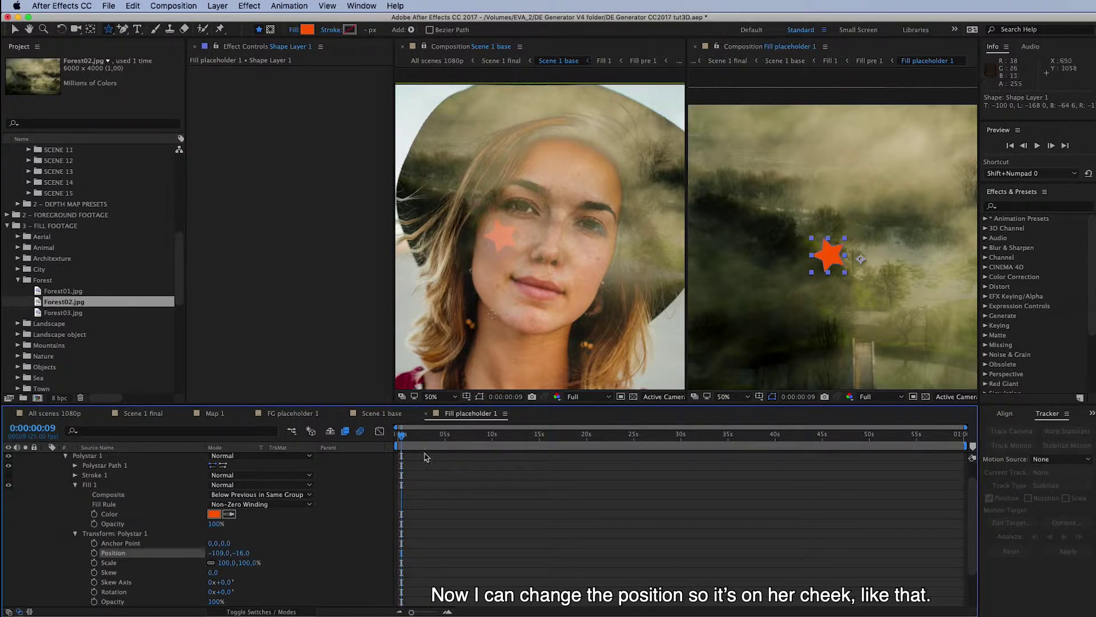
Close the second viewer, unlock it, and preview Scene 1 base from the first frame
click(696, 47)
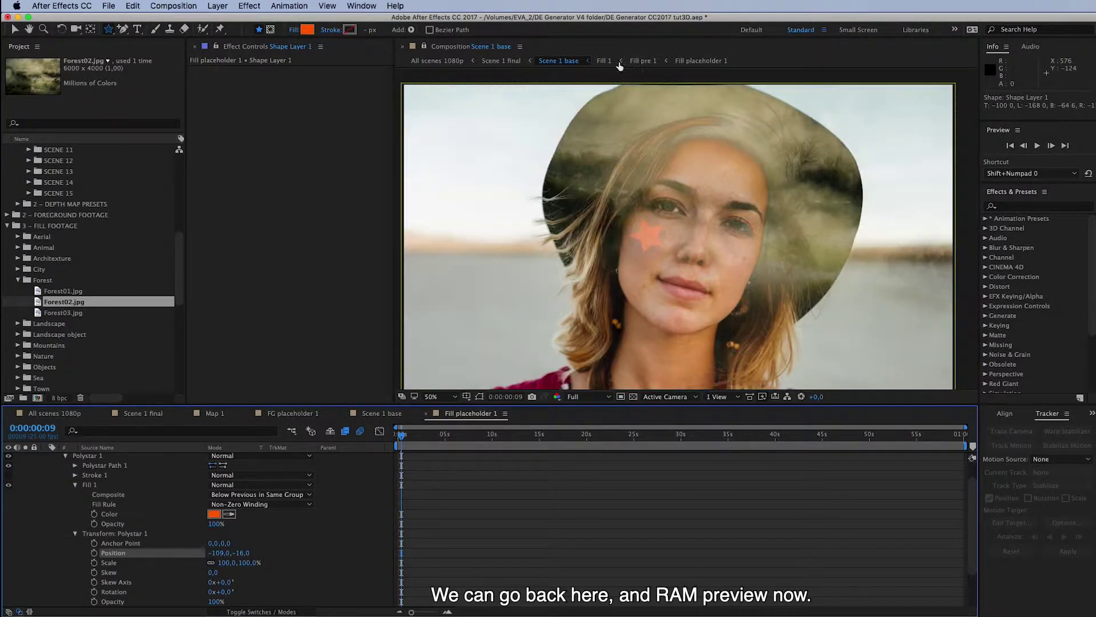
click(425, 47)
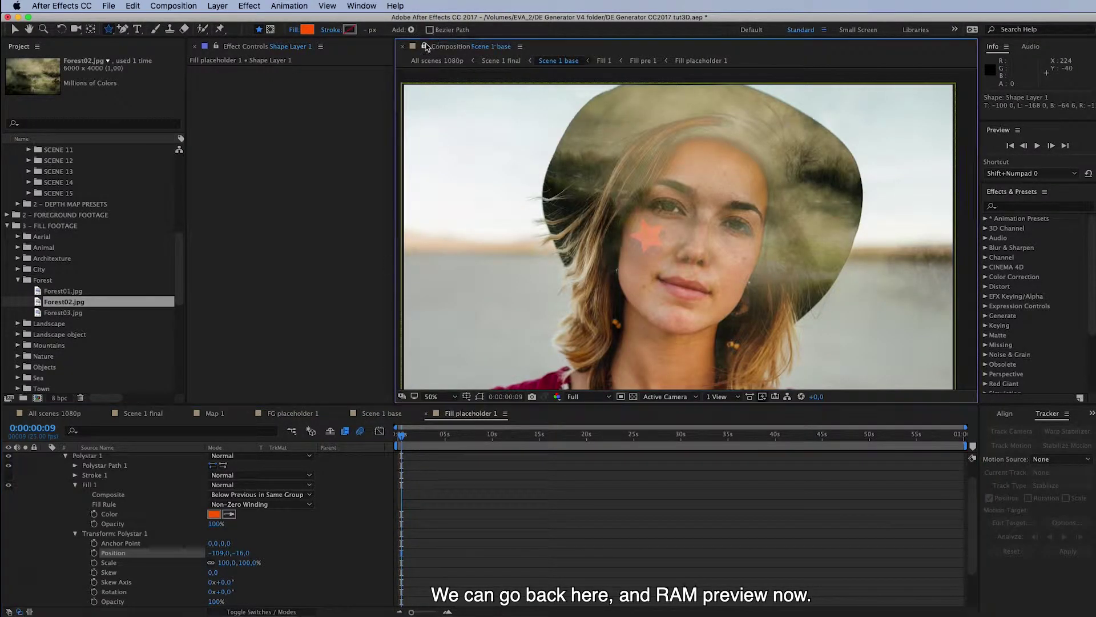
click(378, 413)
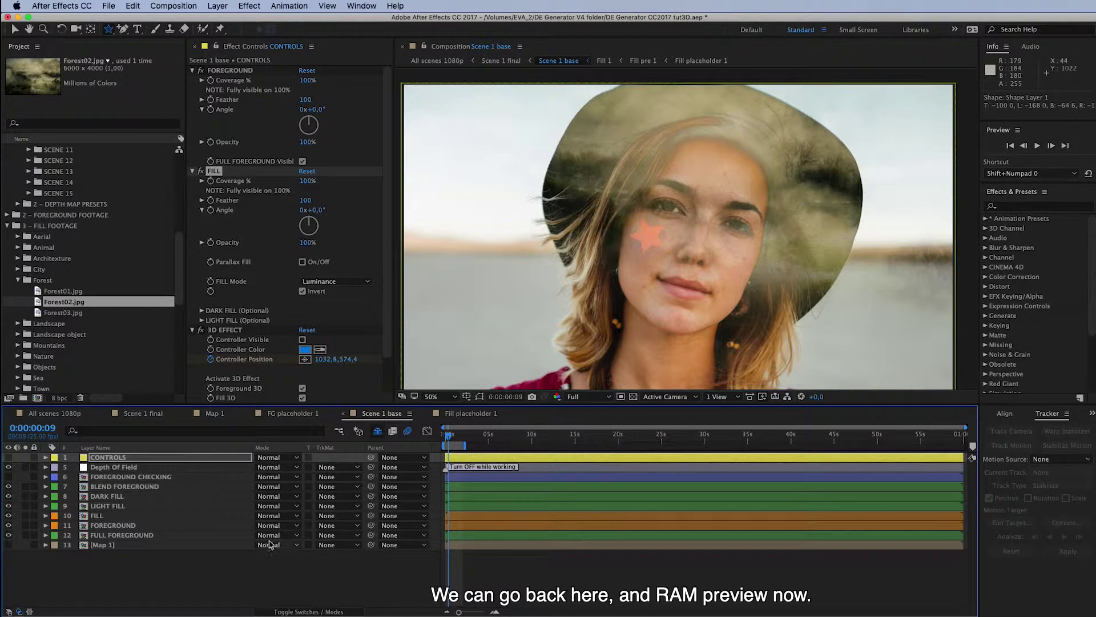
click(445, 439)
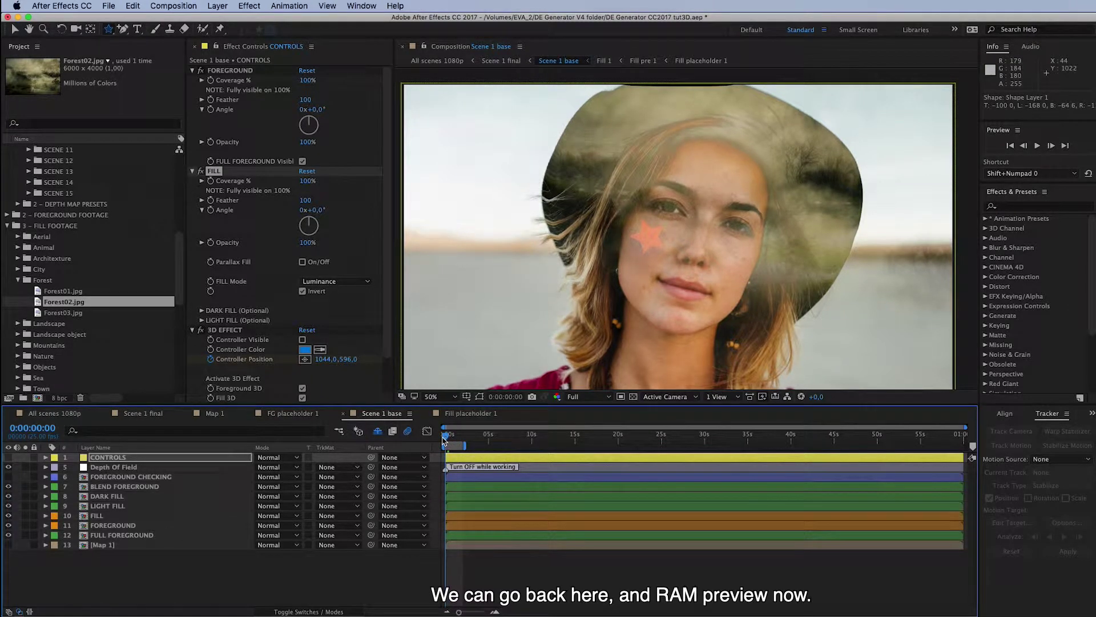
key(space)
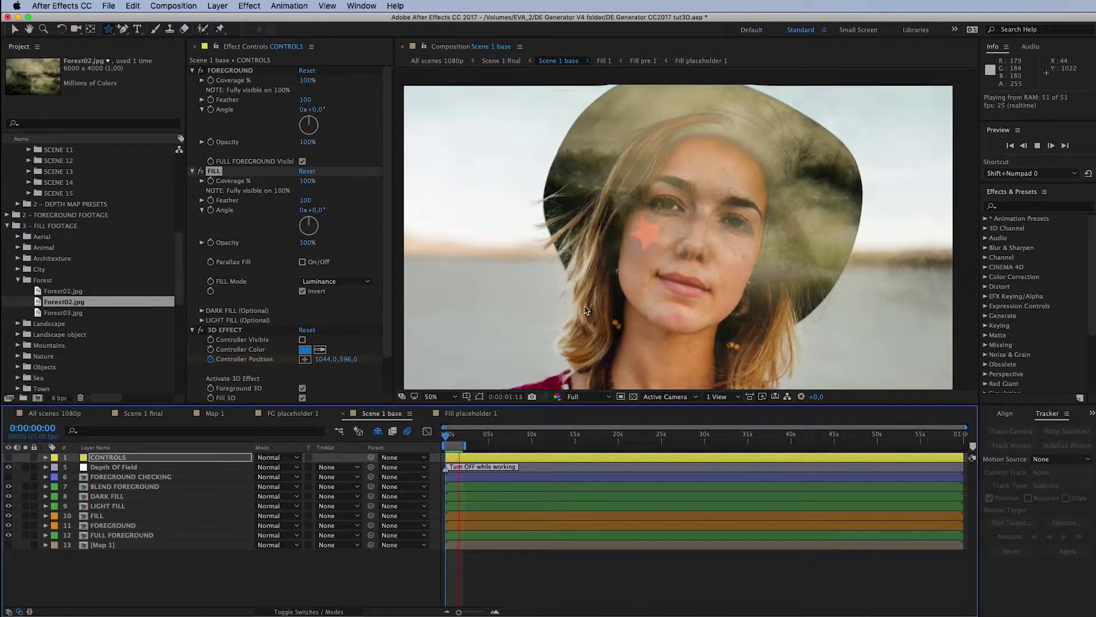
Stop the preview and enable Use Depth of Field in the Effect Controls
click(459, 314)
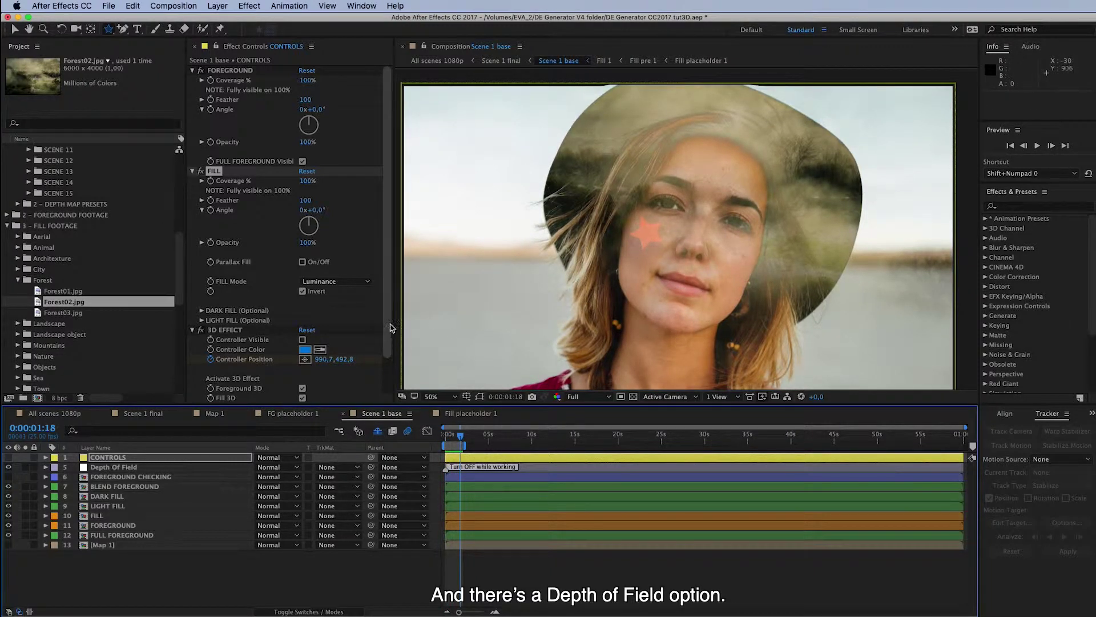
scroll(385, 342, down, 2)
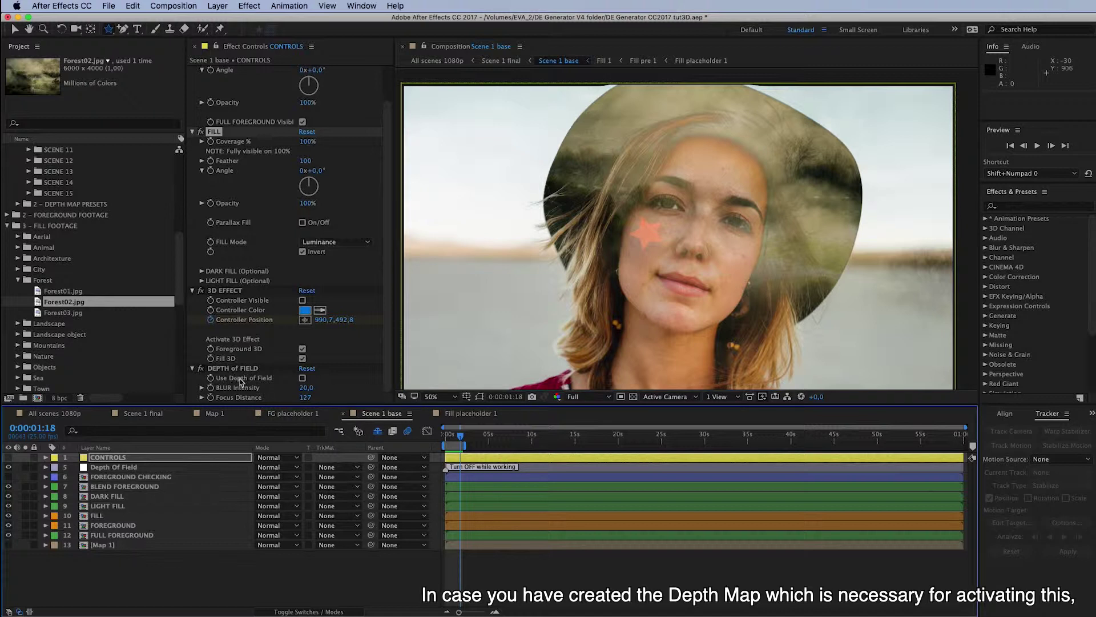
click(302, 378)
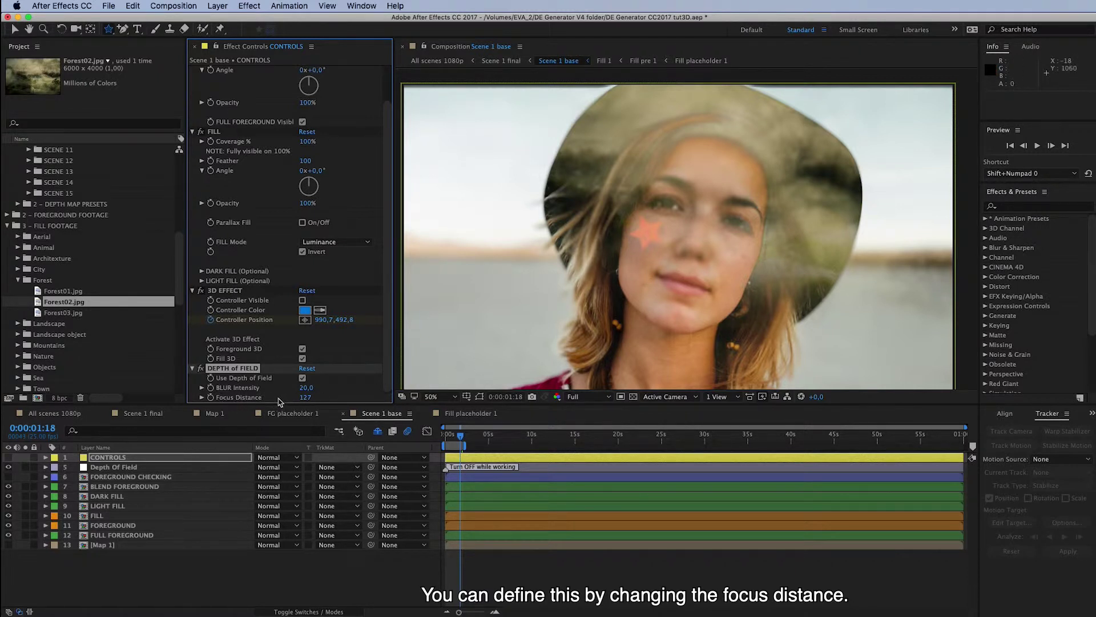
Reset Focus Distance to 0, then raise it to 56 until her face is sharp
click(305, 399)
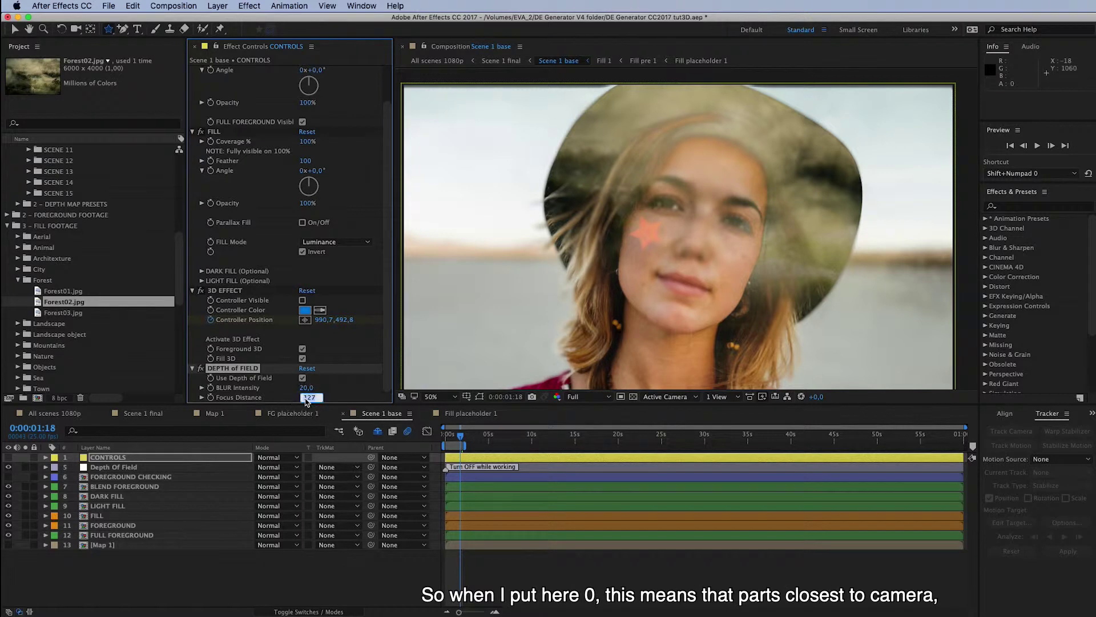
text(0)
key(Return)
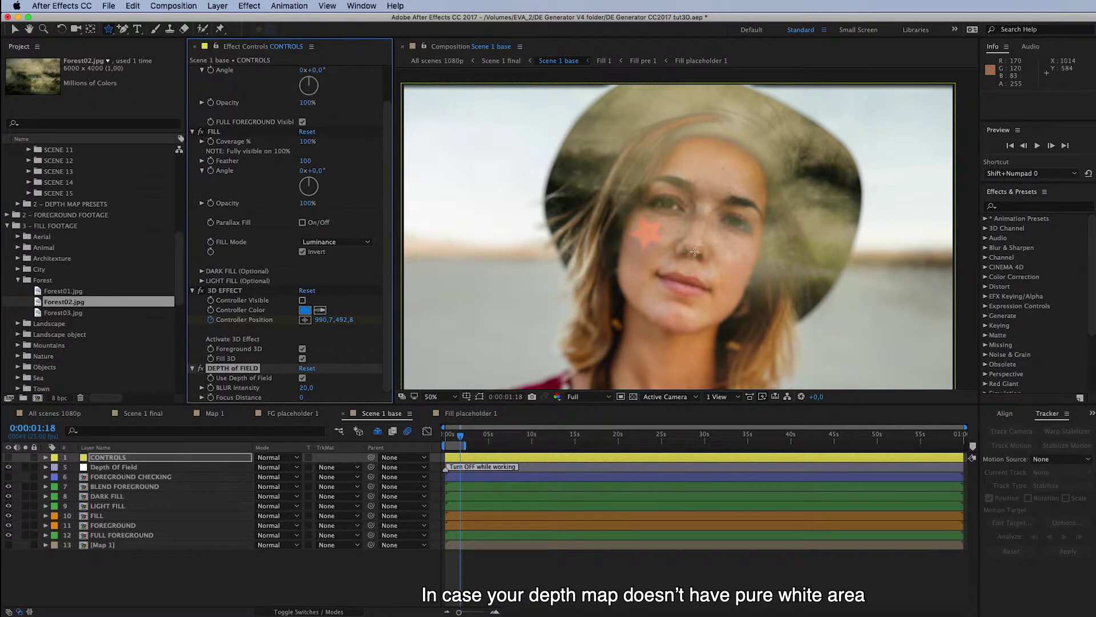
click(303, 398)
drag(303, 398, 606, 271)
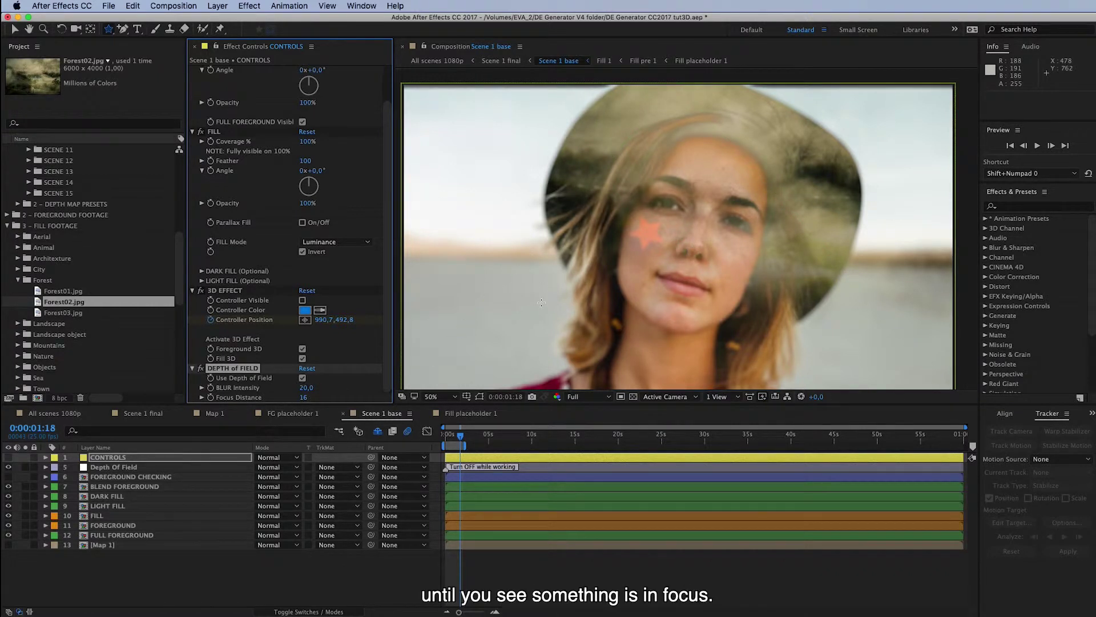
key(period)
drag(303, 400, 306, 397)
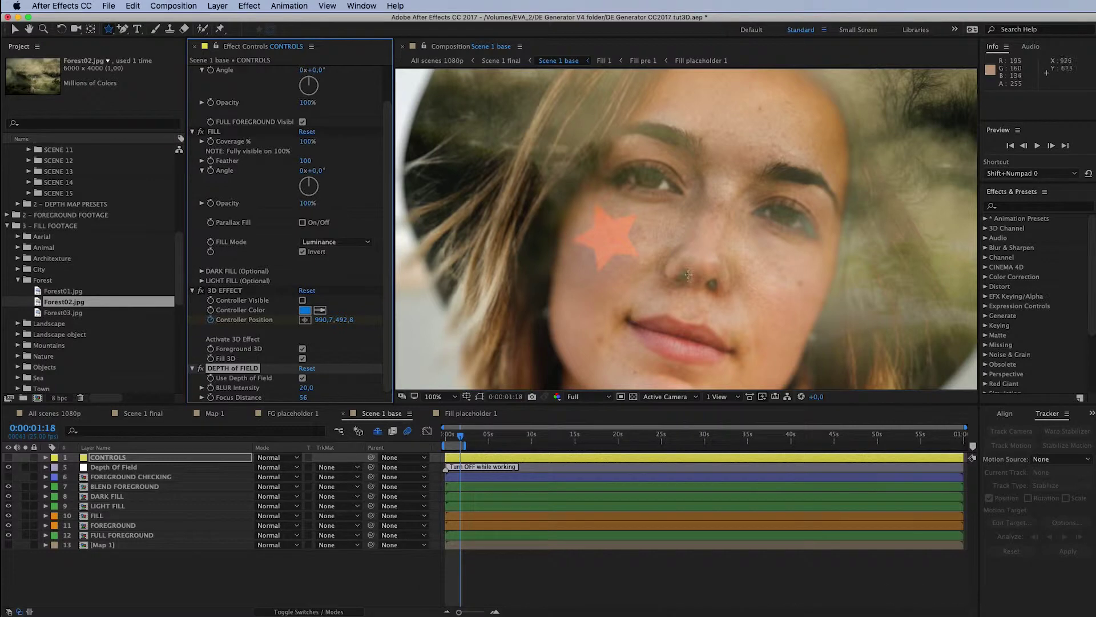
scroll(661, 287, down, 2)
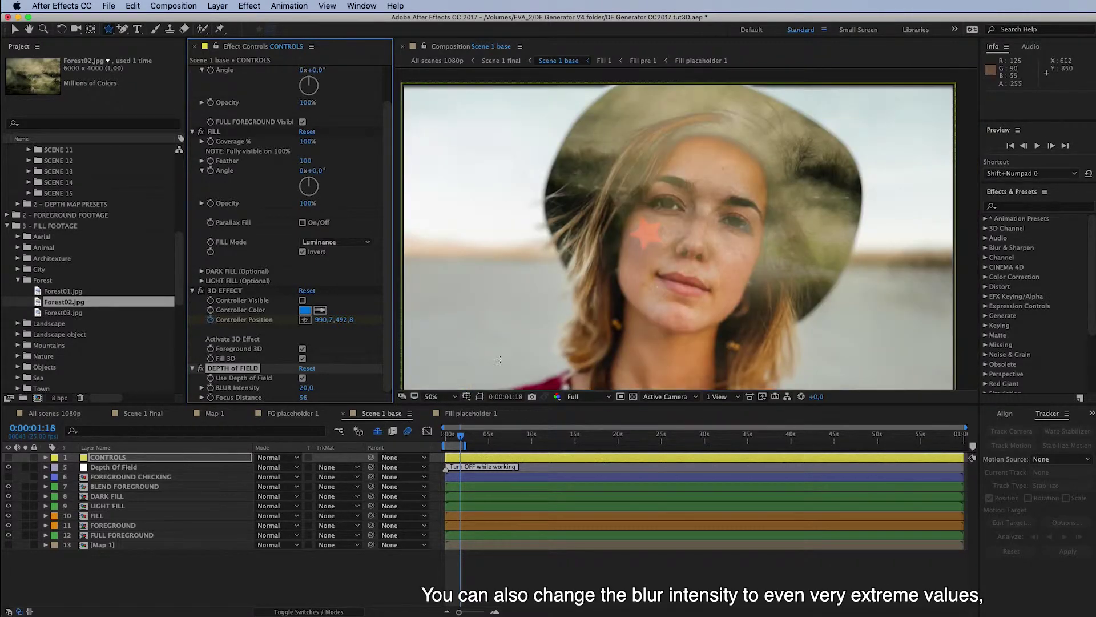
drag(307, 387, 309, 387)
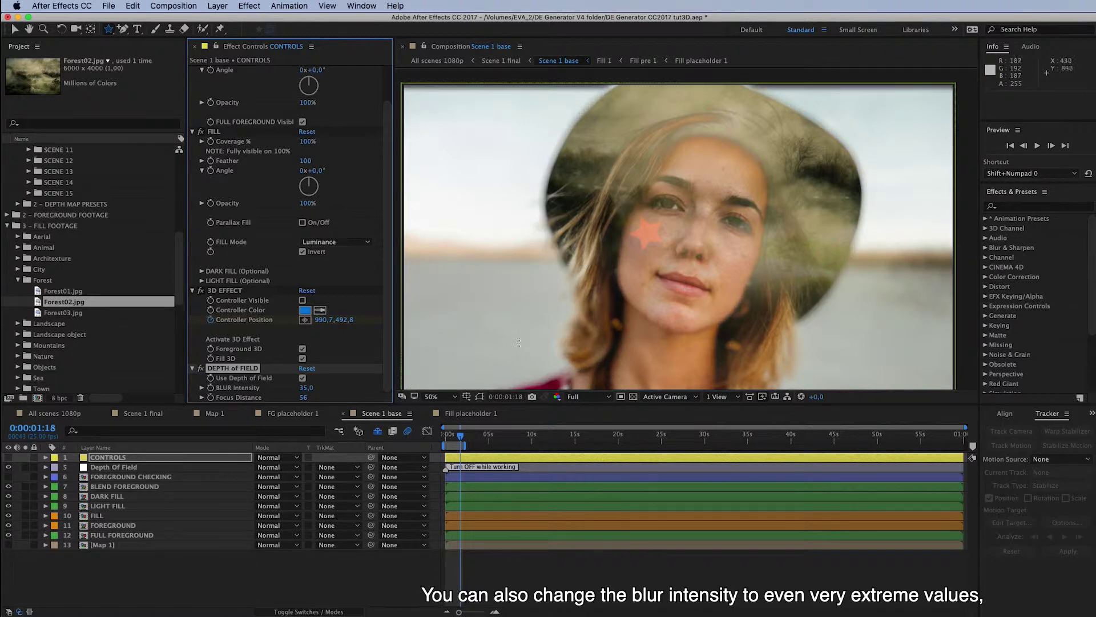
drag(309, 387, 342, 381)
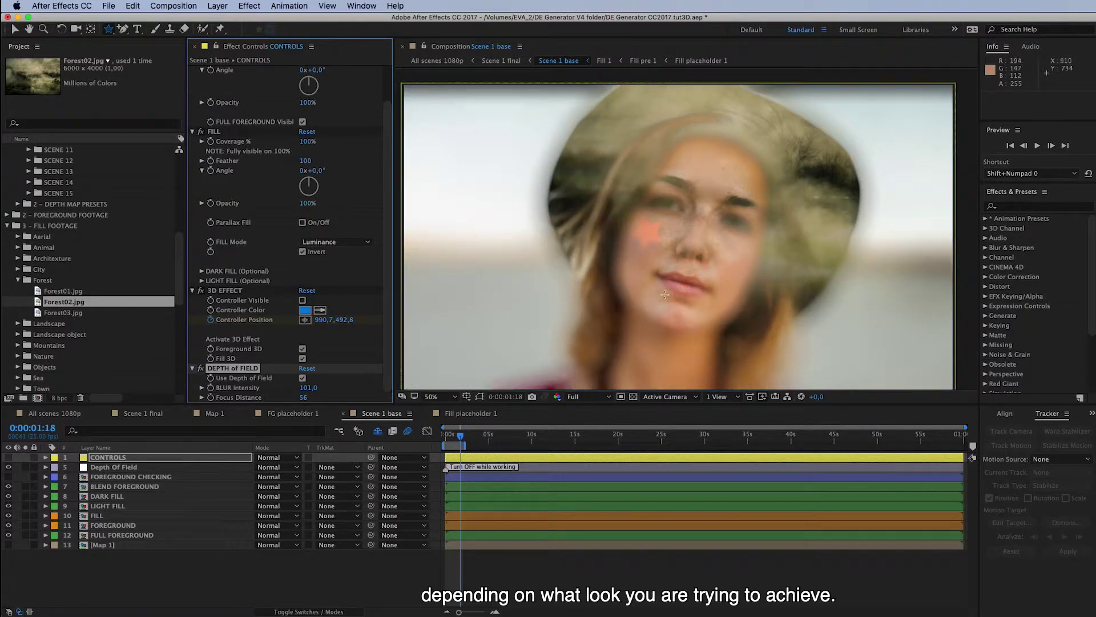
click(308, 387)
text(20)
key(Return)
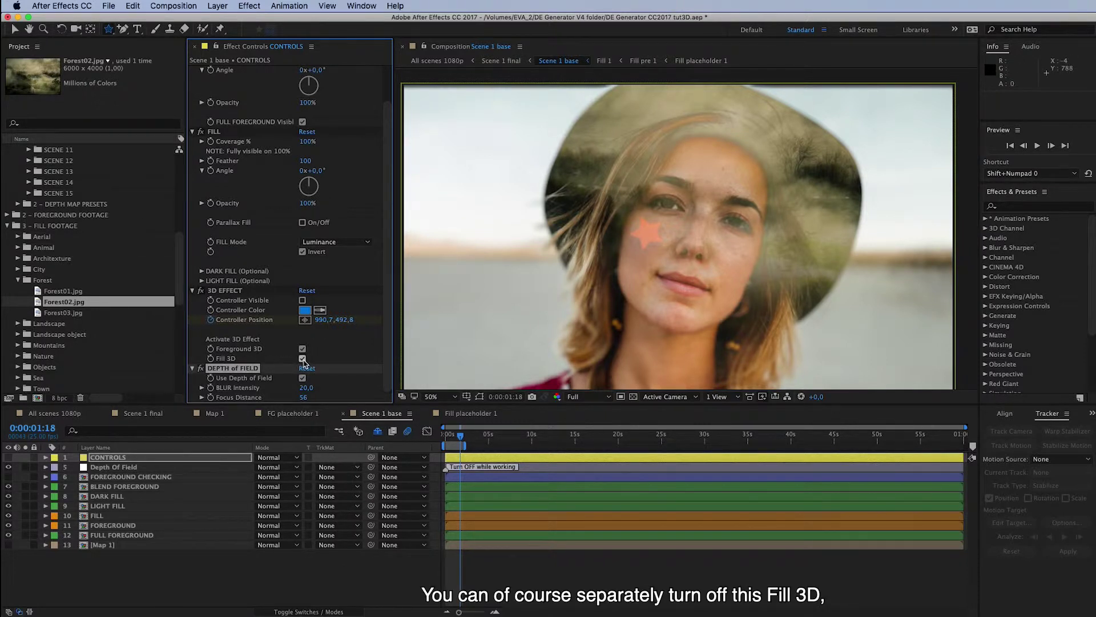
Uncheck Fill 3D, return to frame 0:00:00:00, and play a preview
click(302, 359)
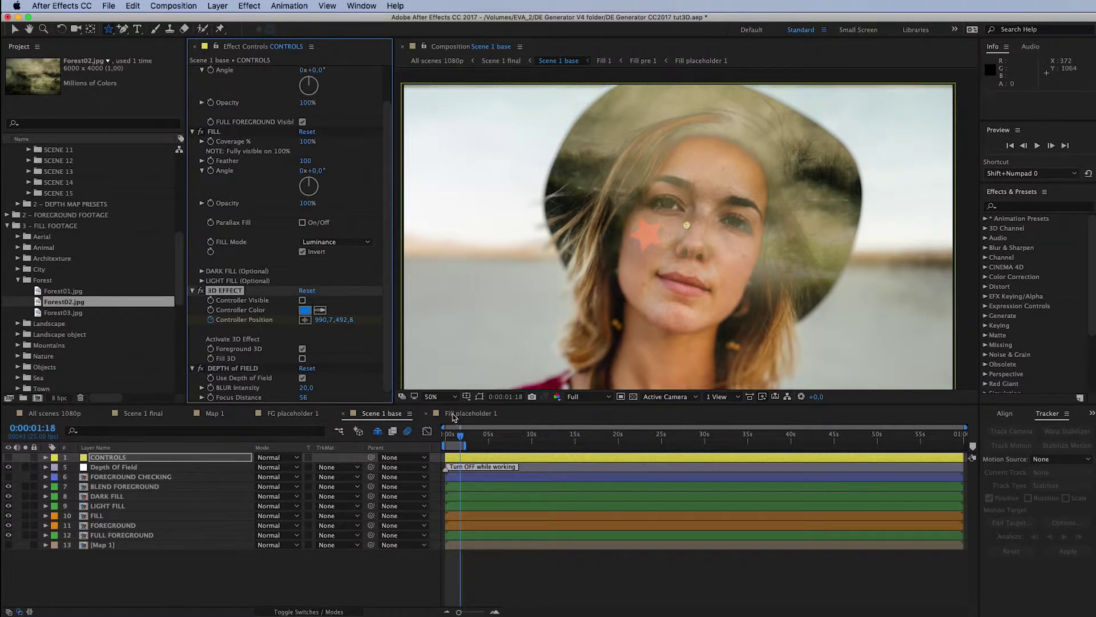
drag(454, 439, 446, 437)
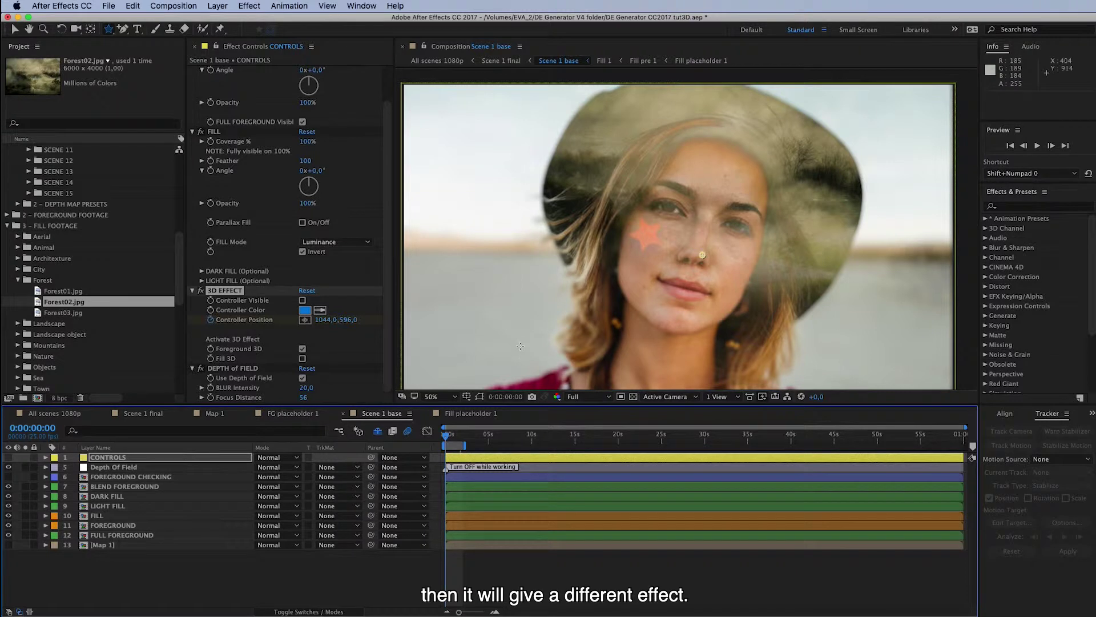
key(space)
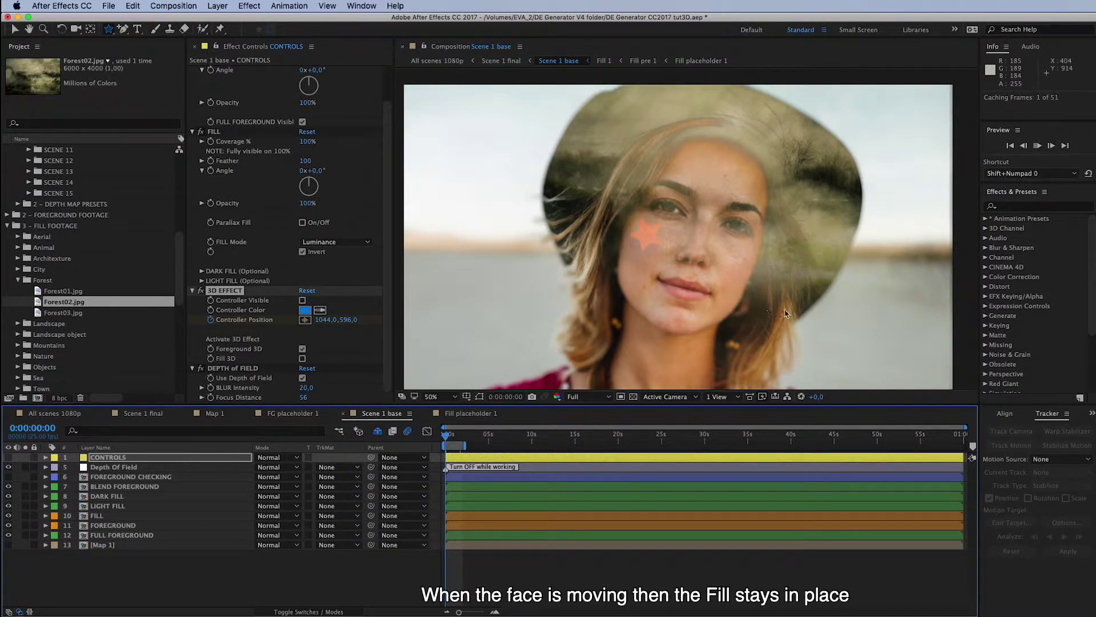